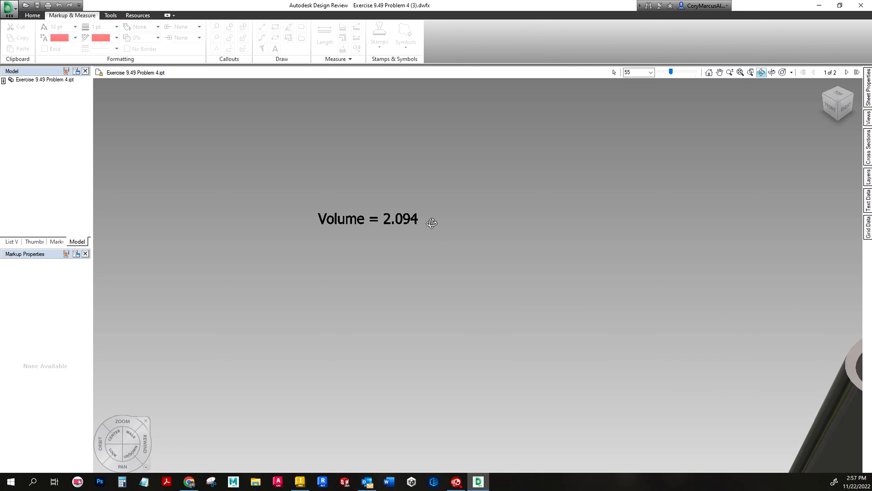
Step: Examine the finished rectangle-to-round sheet metal transition in the reference model and its volume note
scroll(357, 283, "down", 5)
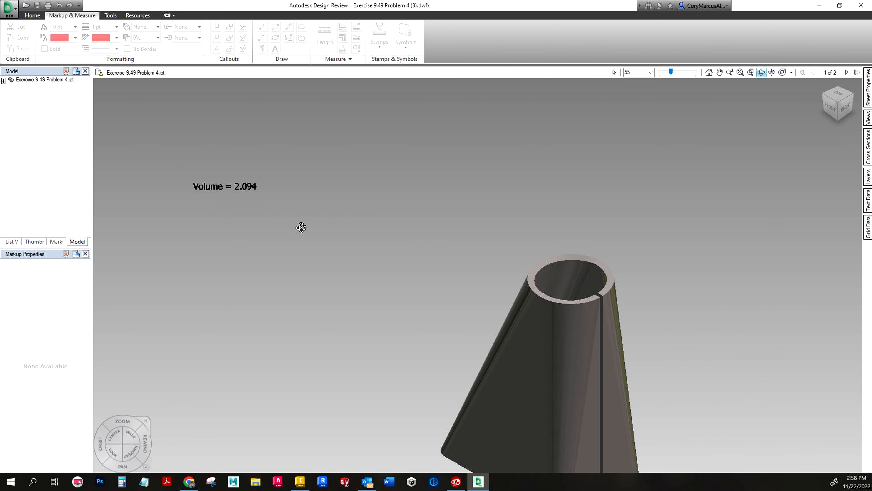
left_click_drag(381, 282, 383, 279)
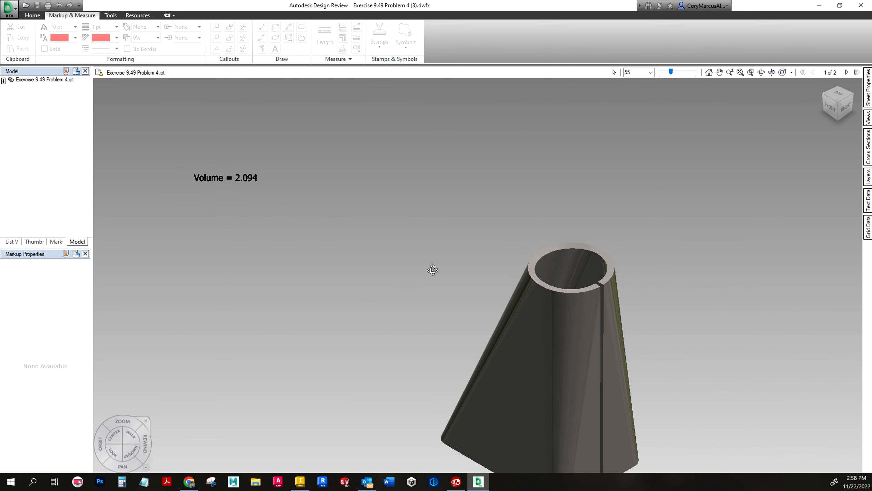
left_click_drag(510, 291, 375, 133)
left_click(838, 98)
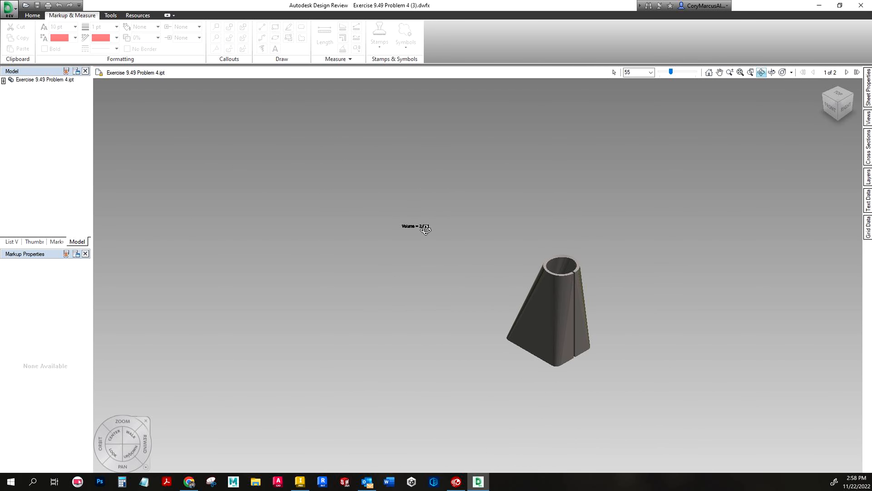
scroll(491, 330, "up", 5)
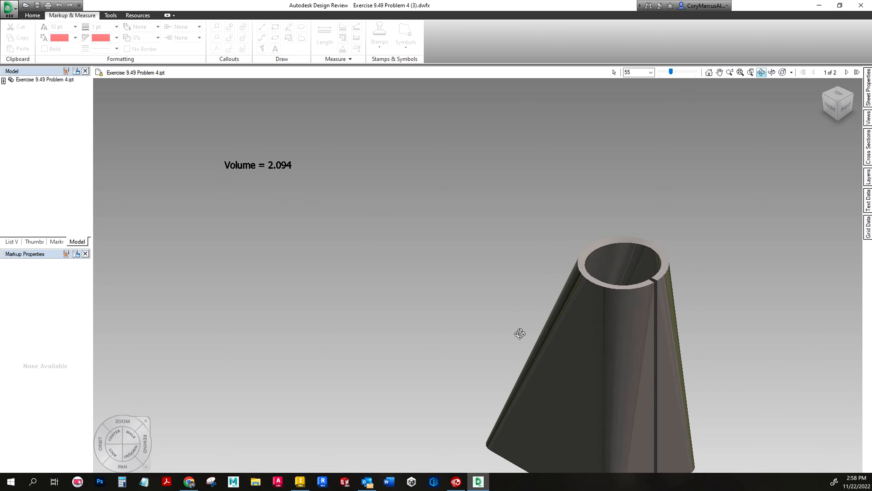
scroll(491, 330, "down", 4)
Step: Switch to Inventor and inspect the finished part's rectangular base sketch and the offset of its work plane
key("alt+Tab")
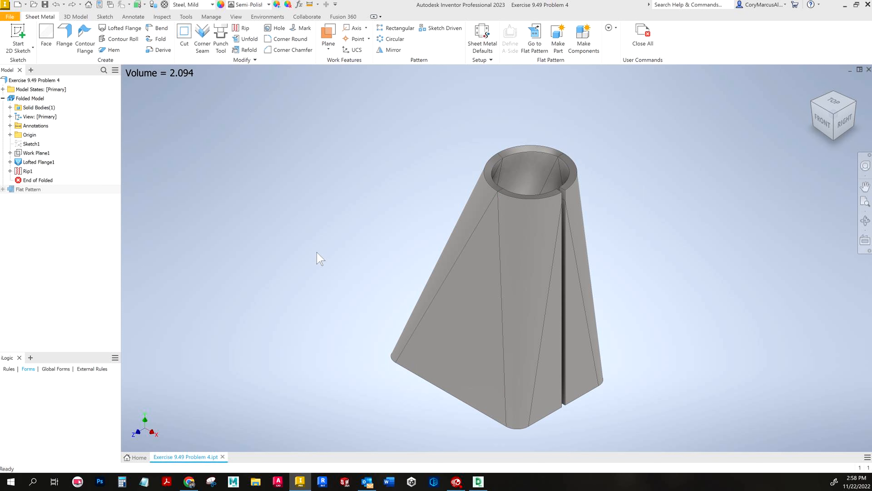
left_click(40, 144)
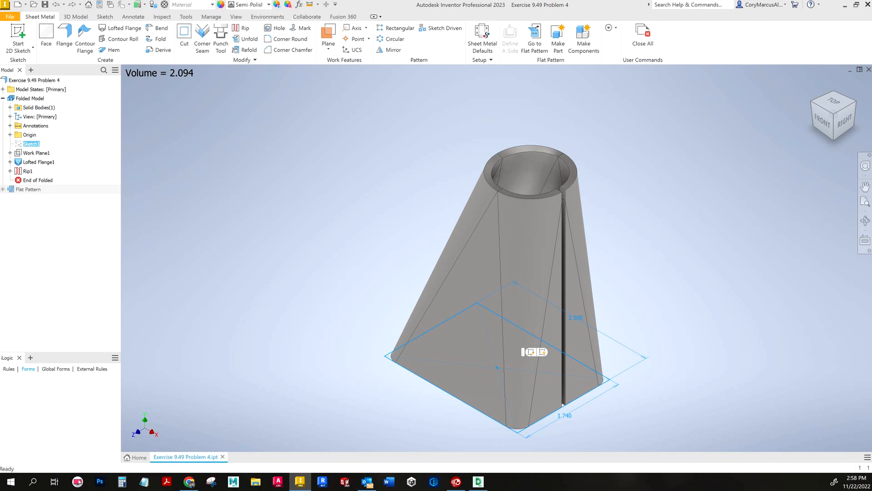
left_click(34, 154)
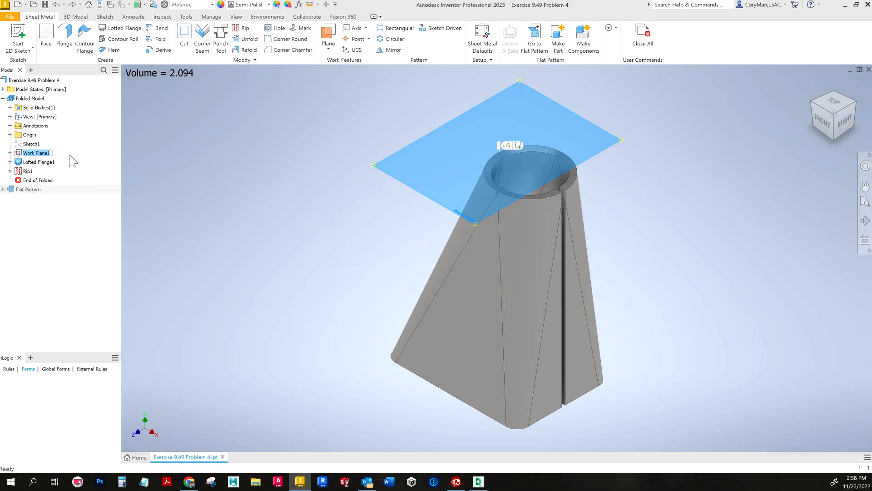
double_click(44, 153)
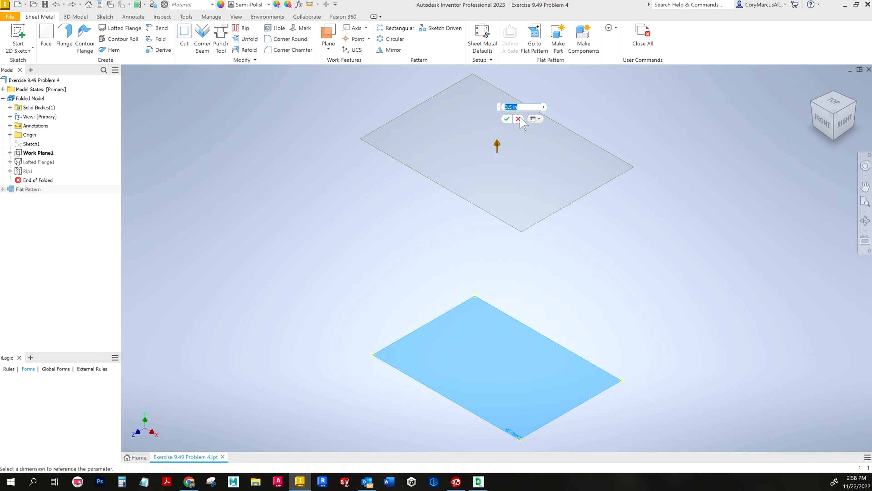
left_click(506, 119)
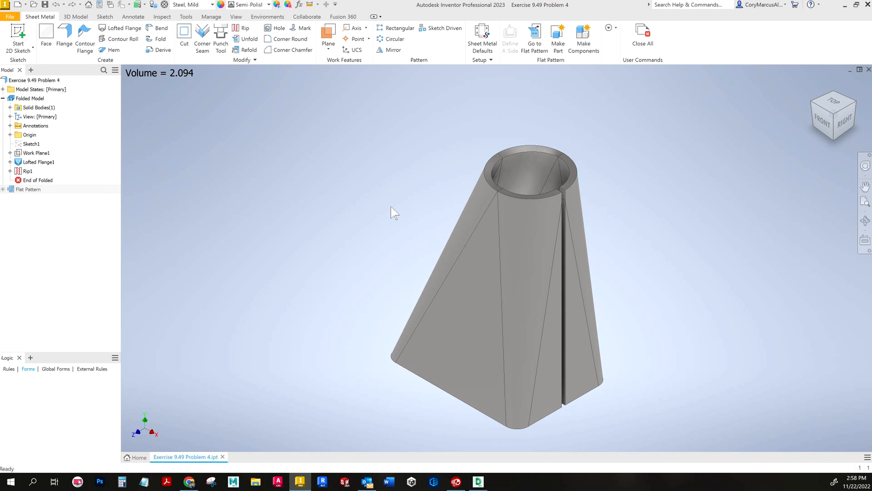
Step: Inspect the two profile sketches and the shape settings of the finished part's lofted flange
left_click(10, 162)
left_click(37, 171)
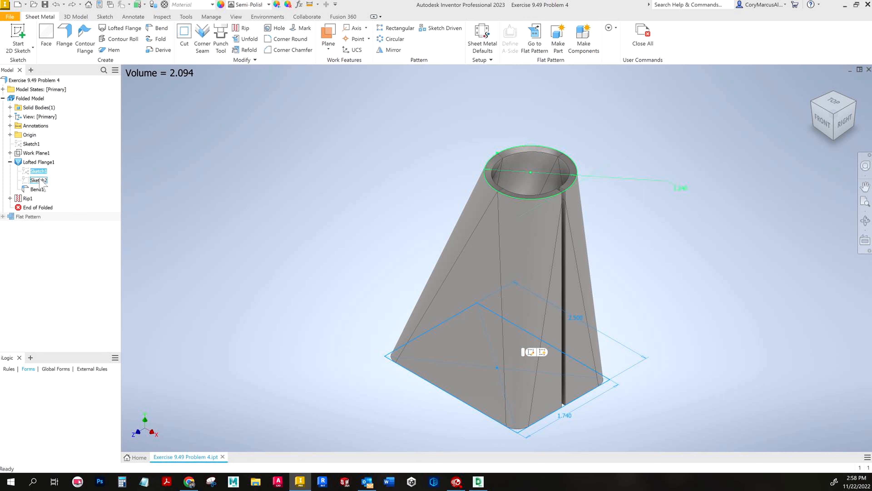
left_click(38, 180)
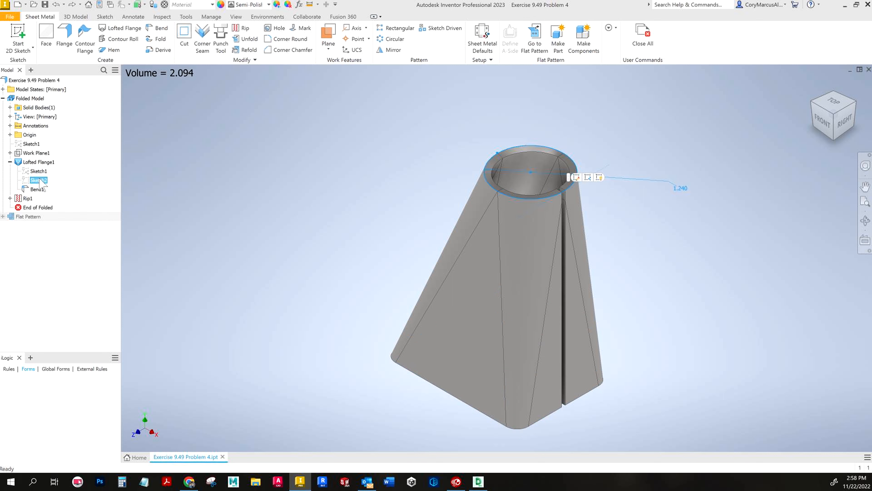
double_click(40, 162)
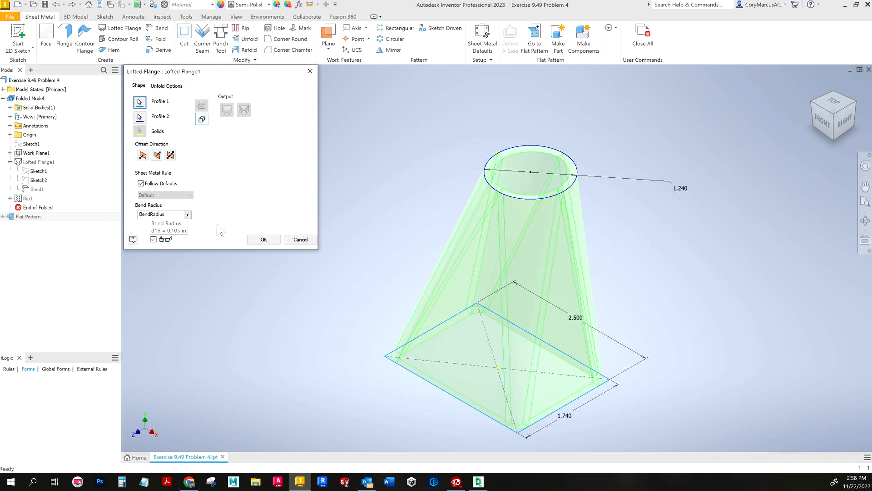
left_click(296, 239)
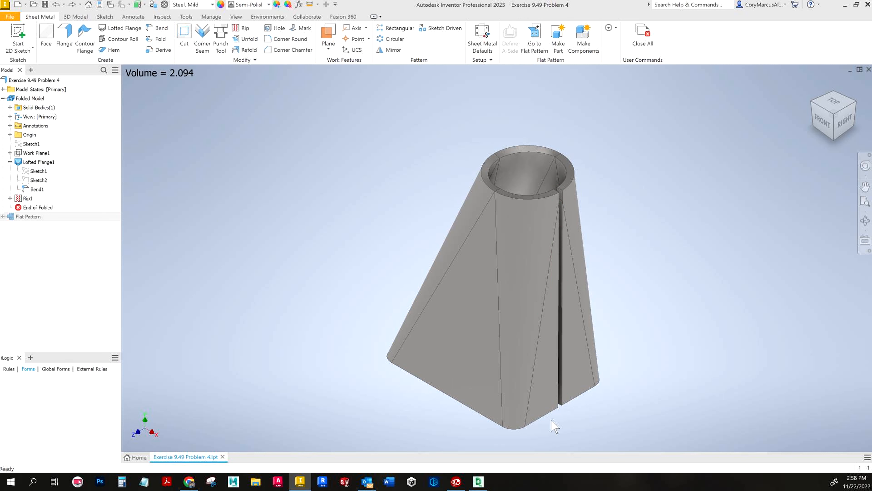
Step: View the finished part's flat pattern and return to the folded model
double_click(37, 216)
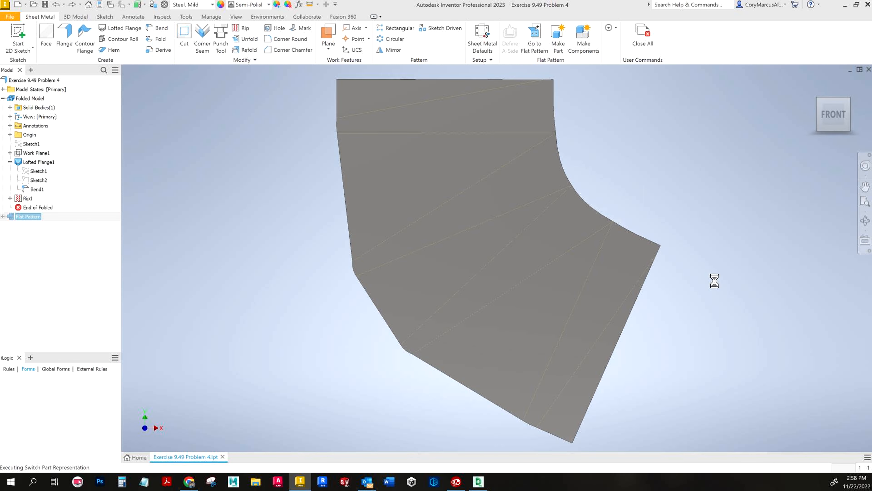
left_click(542, 43)
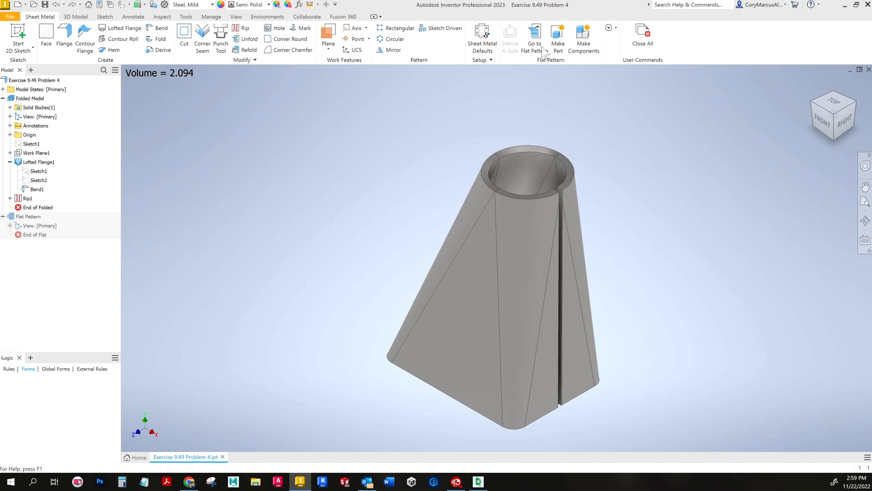
Step: Create a new part from the GNTC Imperial Part template and convert it to sheet metal
left_click(18, 5)
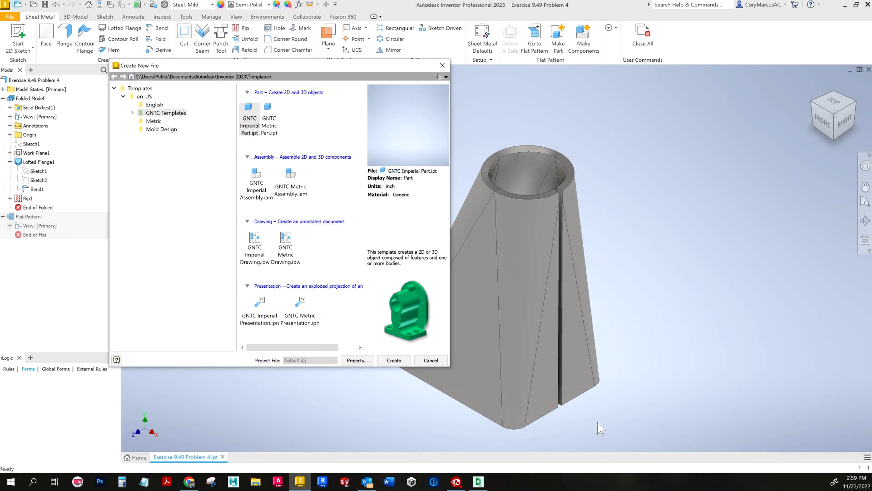
double_click(253, 118)
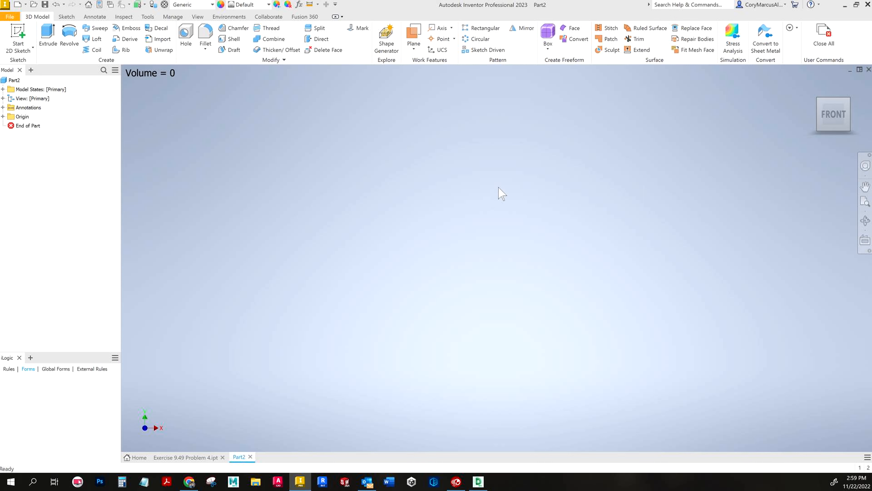
left_click(766, 44)
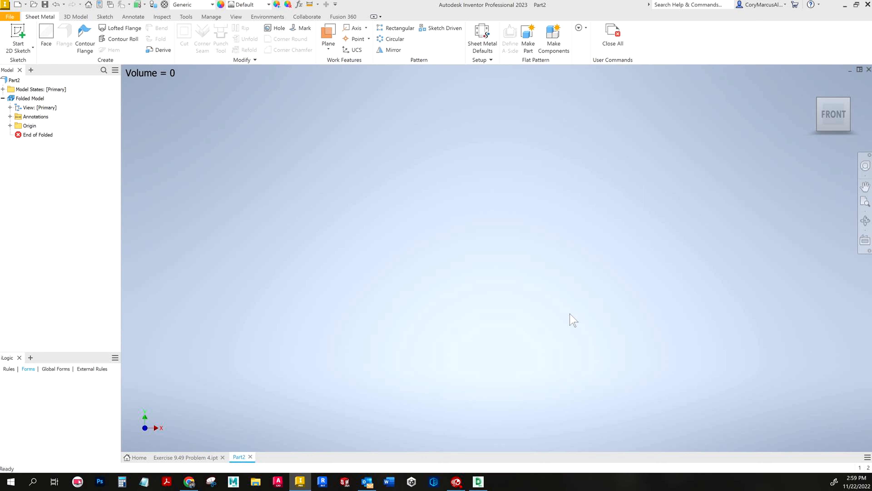
Step: Start a 2D sketch on the XZ plane
left_click(21, 35)
left_click(365, 255)
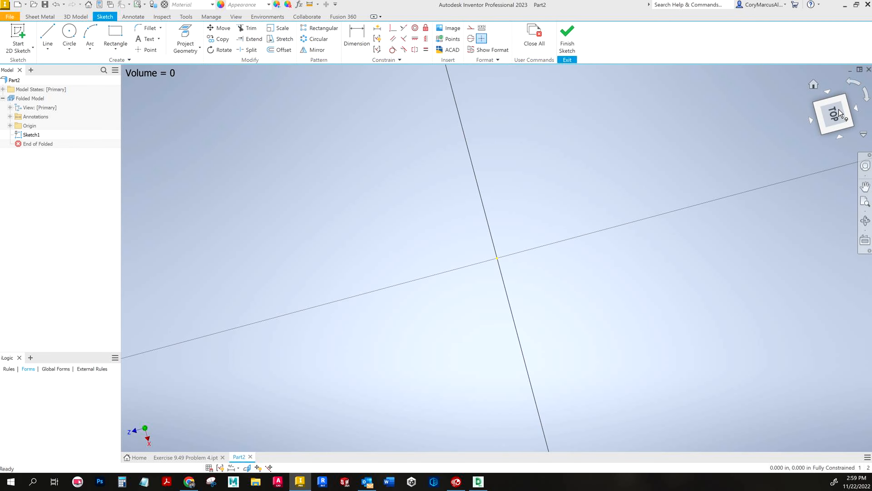
Step: Bring up the reference model and the dimensioned drawing in Chrome, and move both windows off the Inventor screen
key("alt+Tab")
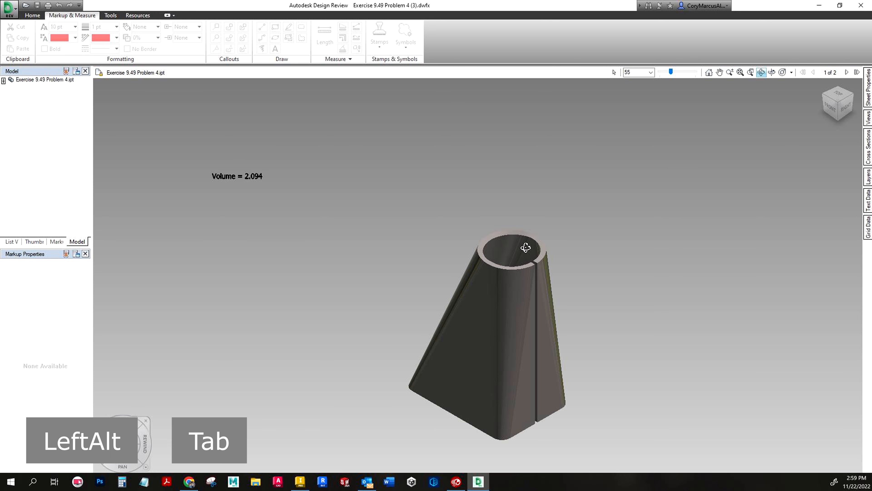
left_click_drag(601, 3, 871, 5)
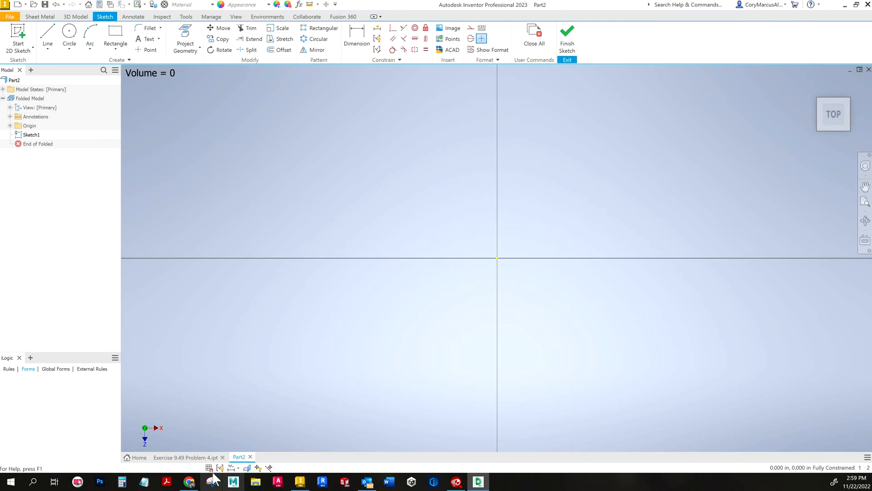
left_click(190, 481)
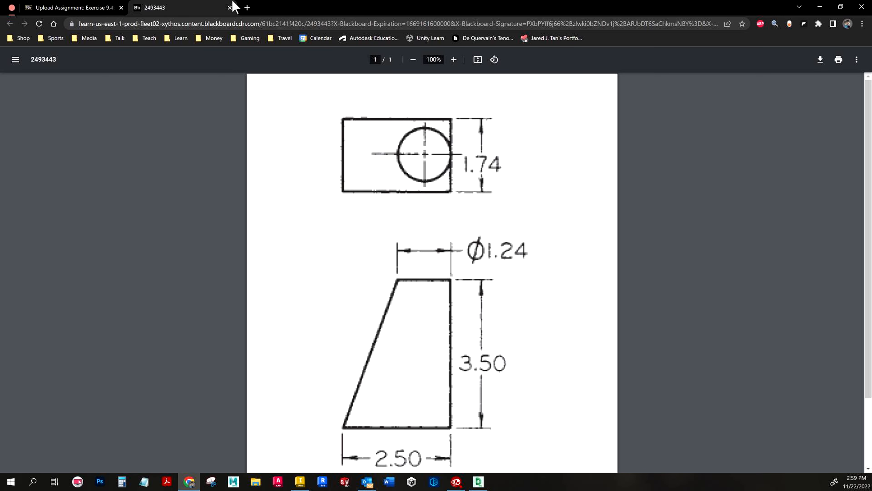
left_click_drag(266, 7, 871, 24)
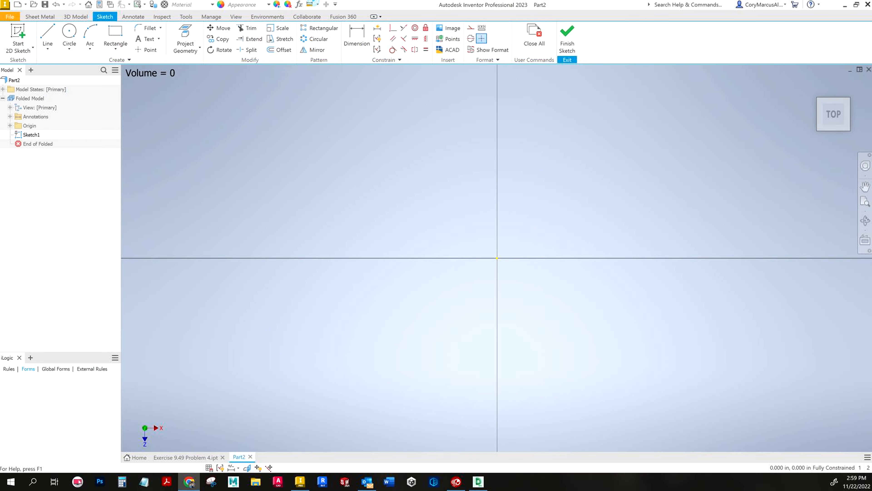
Step: Sketch a two-point center rectangle centered on the origin
left_click(115, 48)
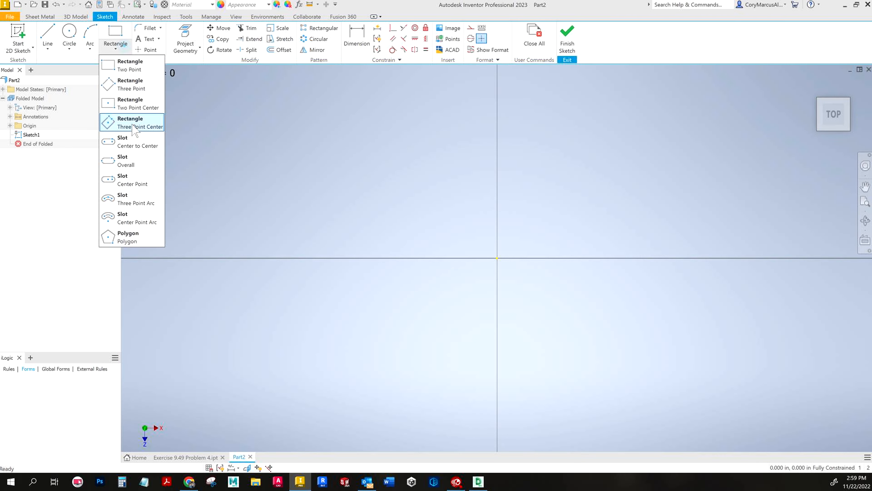
left_click(147, 101)
left_click(498, 257)
left_click(360, 154)
key("Escape")
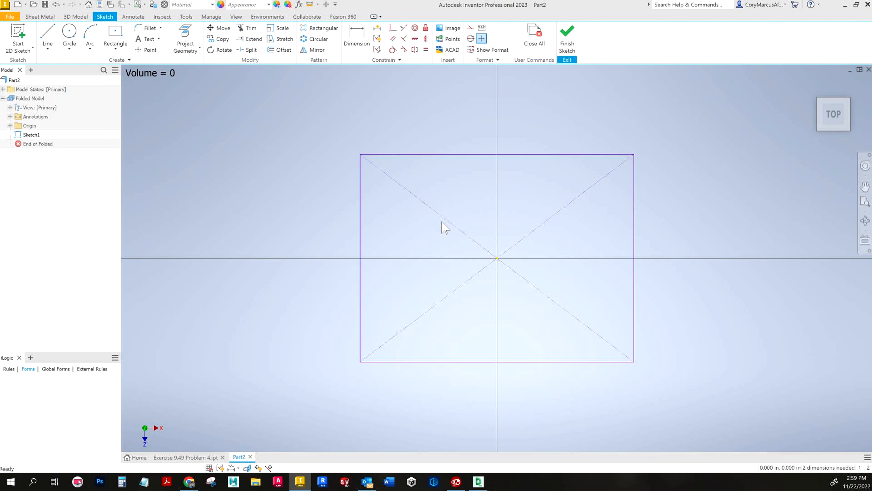
Step: Dimension the rectangle's vertical side at 1.74 in
left_click(359, 44)
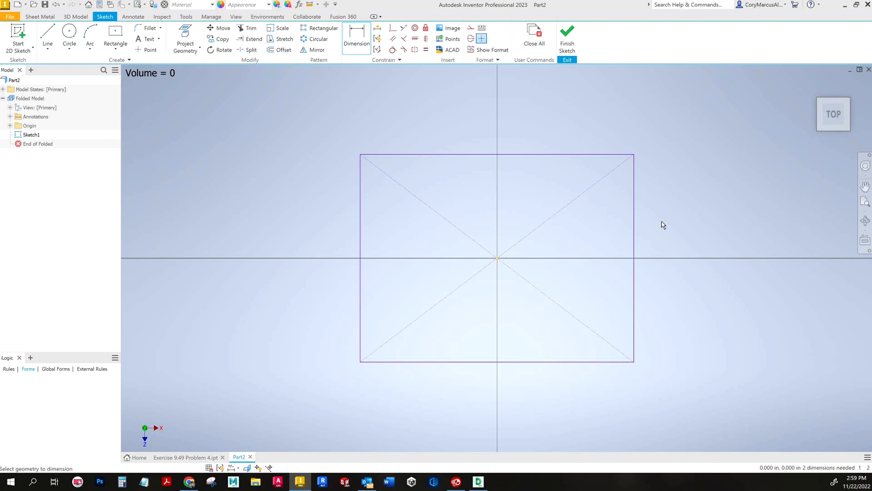
left_click(637, 223)
left_click(684, 260)
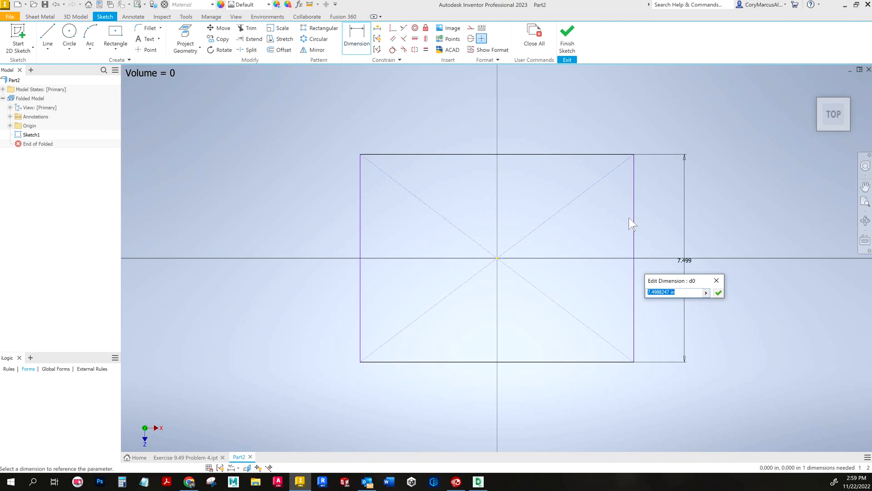
type("1.74")
key("Return")
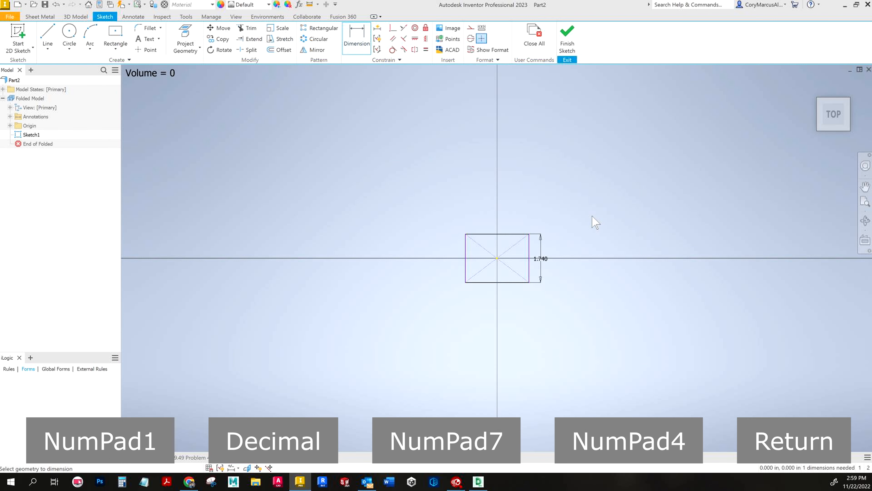
Step: Dimension the rectangle's horizontal side at 2.5 in and finish the sketch
left_click(527, 282)
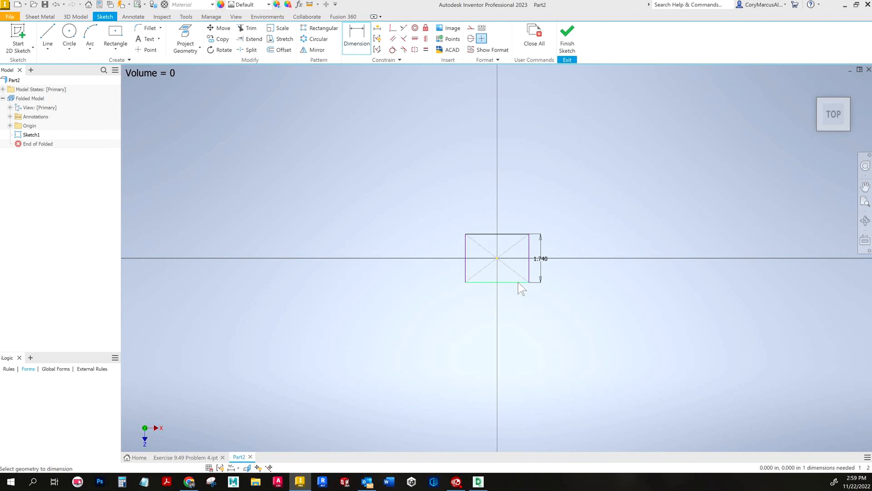
left_click(503, 319)
type("2.5")
key("Return")
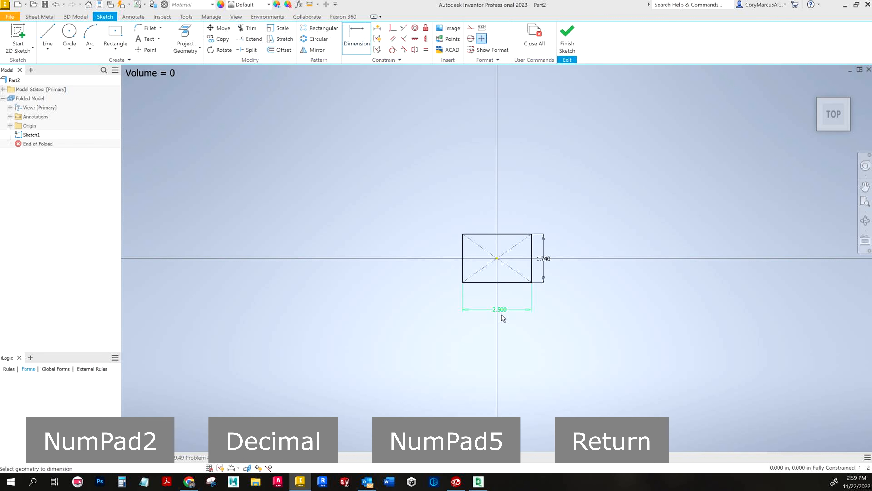
scroll(539, 253, "down", 3)
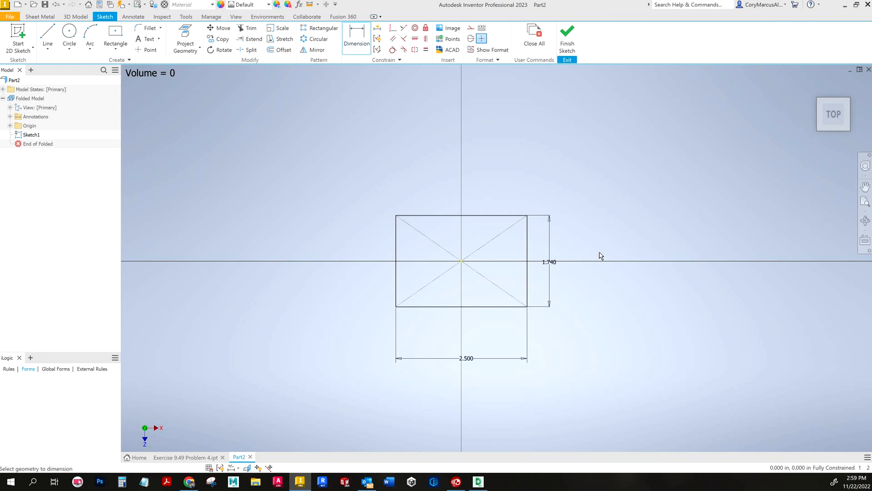
left_click(552, 270)
left_click(568, 38)
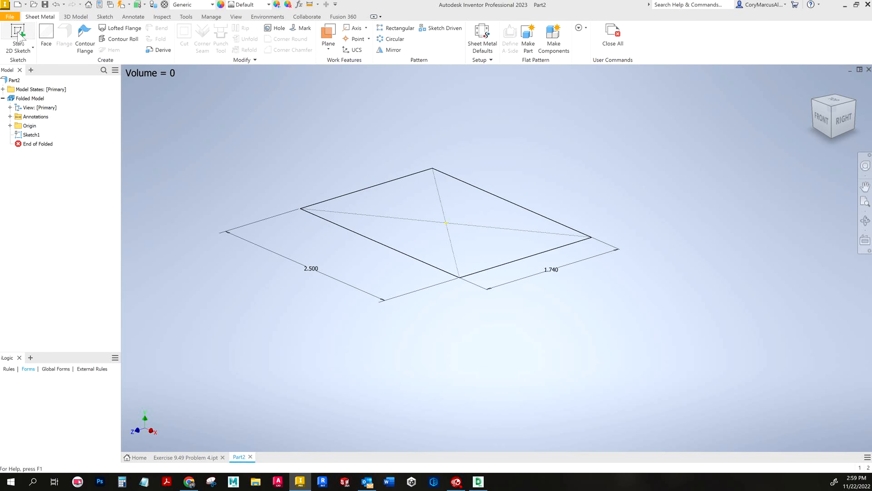
Step: Create a work plane offset 3.5 in above the XZ origin plane
left_click(18, 39)
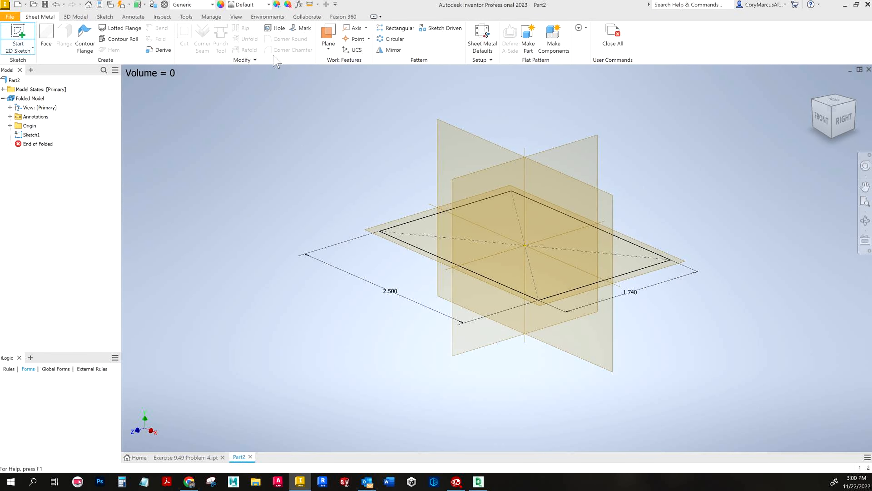
key("Escape")
left_click(328, 45)
left_click(347, 84)
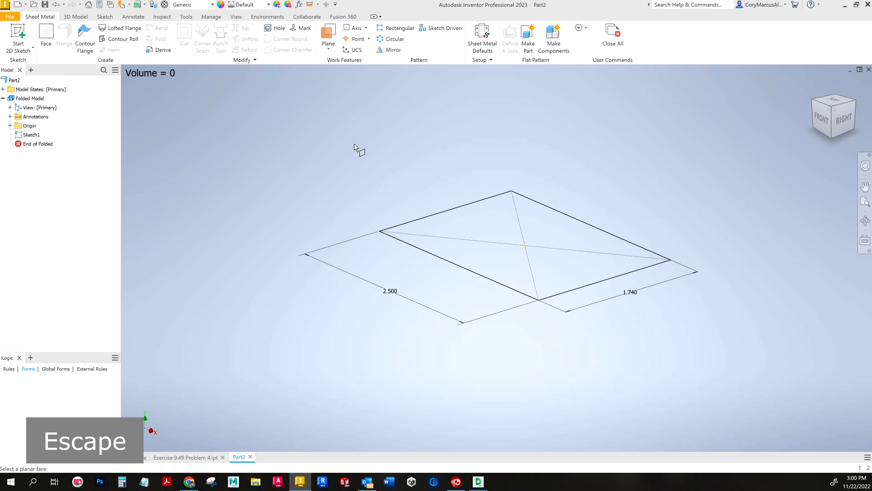
left_click(10, 125)
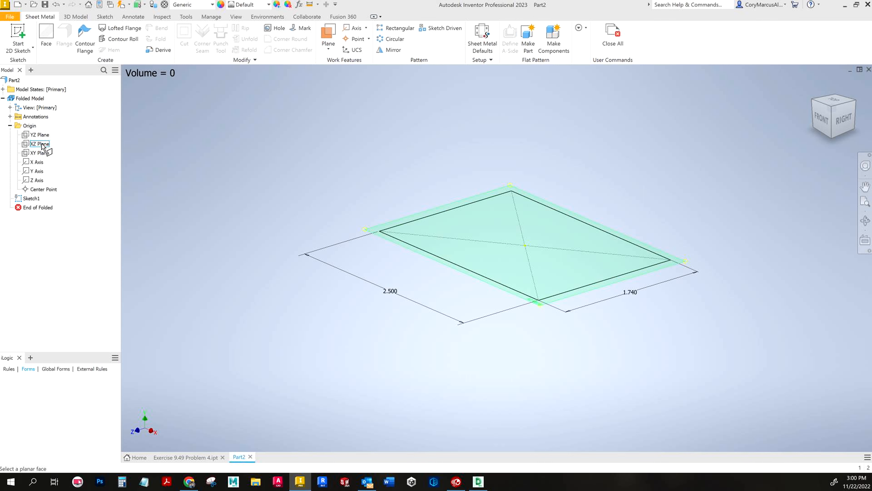
left_click(41, 145)
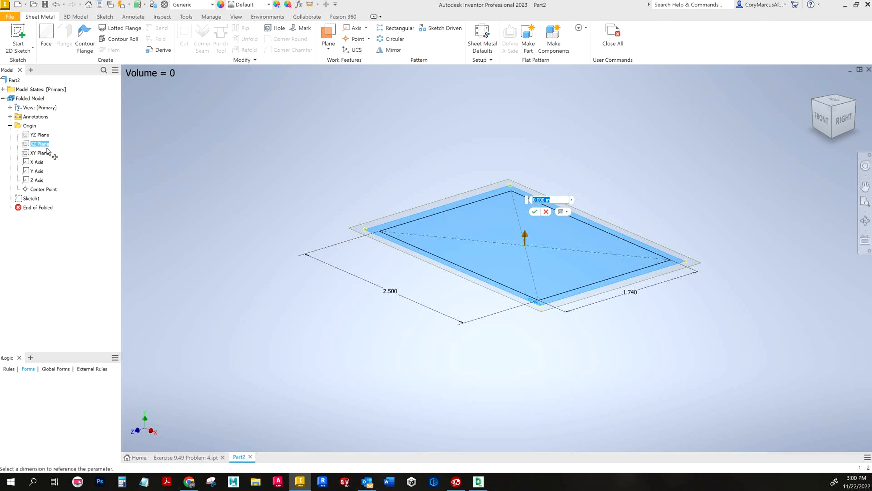
type("3.5")
key("Return")
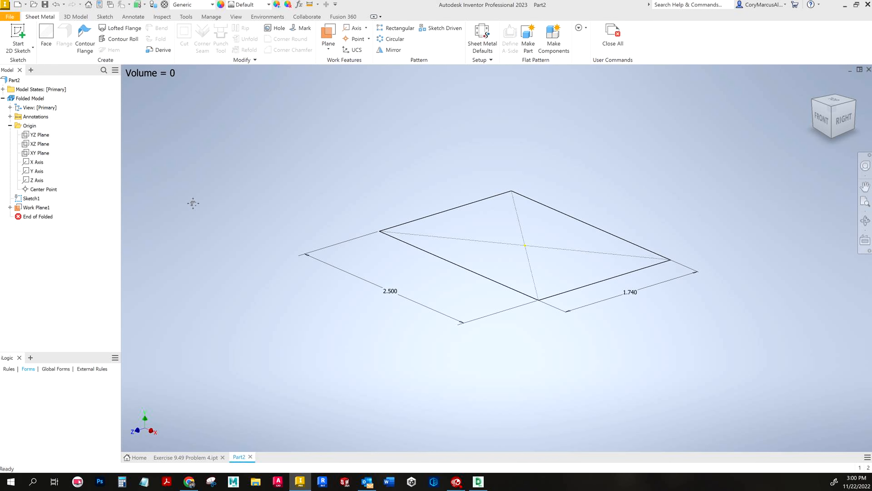
Step: Sketch a 1.24 in diameter circle on the offset work plane, centered to the right of the origin
scroll(193, 203, "down", 3)
middle_click_drag(195, 228, 236, 312)
key("Escape")
left_click(25, 29)
left_click(438, 191)
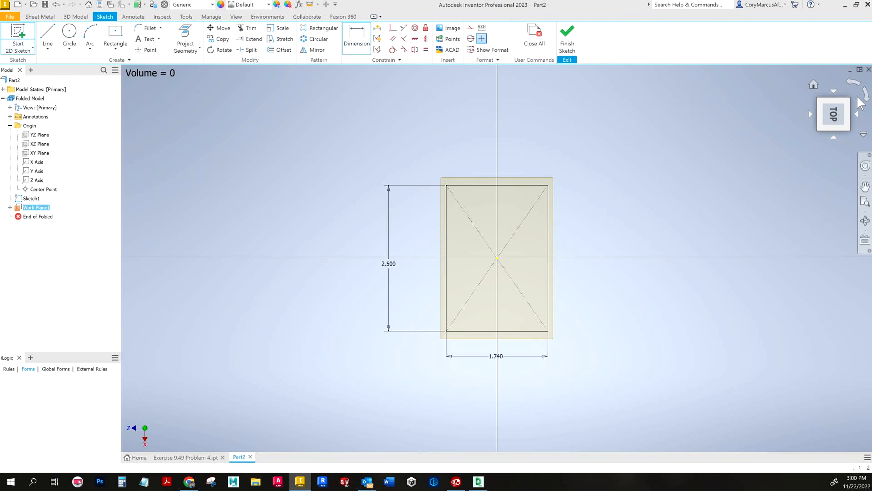
left_click(859, 99)
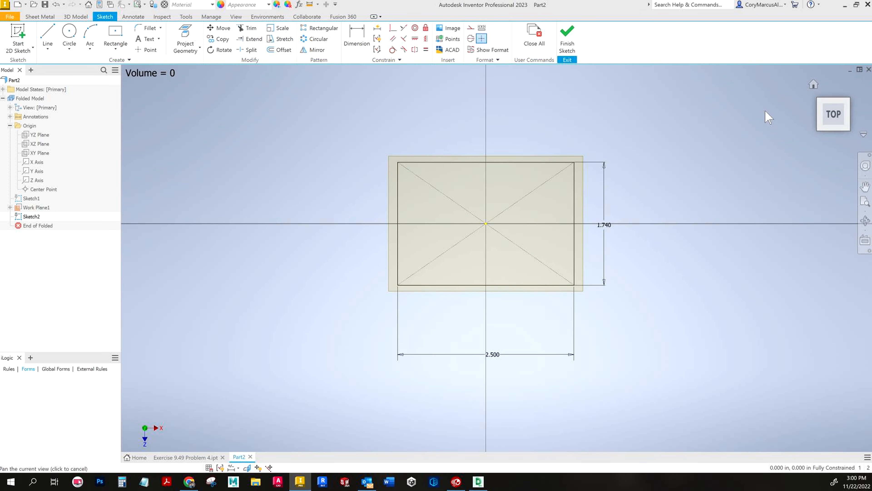
mouse_move(544, 222)
left_mouse_down()
mouse_move(432, 249)
mouse_move(432, 258)
left_mouse_up()
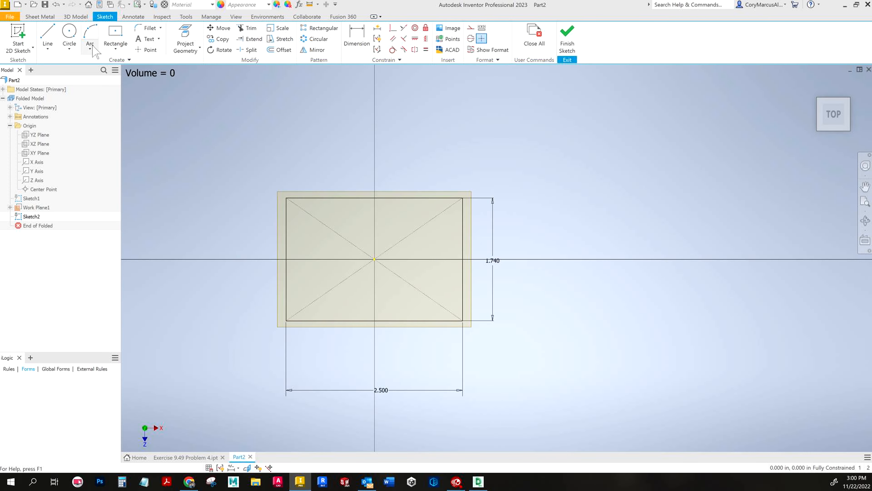
left_click(69, 34)
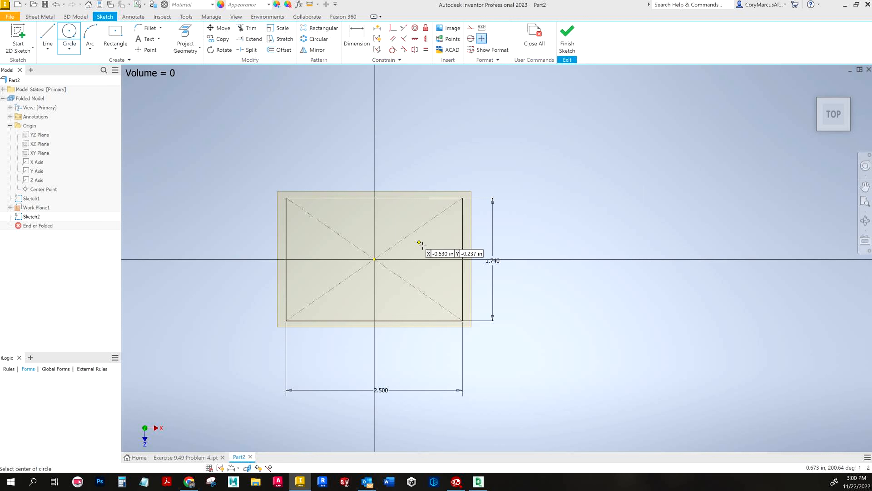
left_click(430, 259)
type("1.24")
key("Return")
key("Escape")
key("Escape")
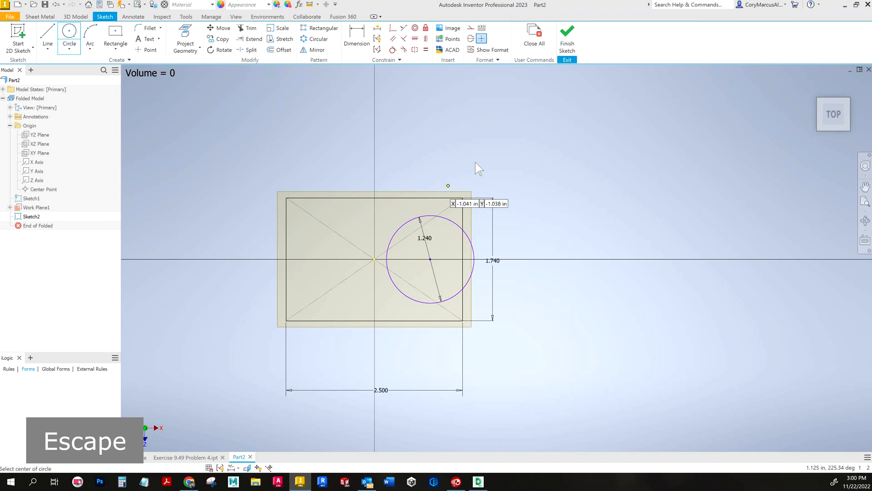
left_click(392, 49)
left_click(469, 243)
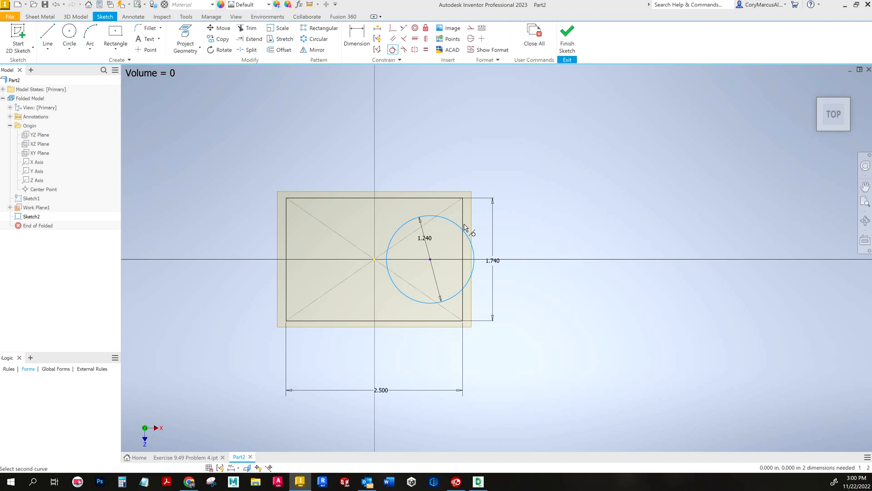
key("Escape")
Step: Project the rectangle's right-hand 1.74 in side into the sketch and make the circle tangent to it
left_click(185, 38)
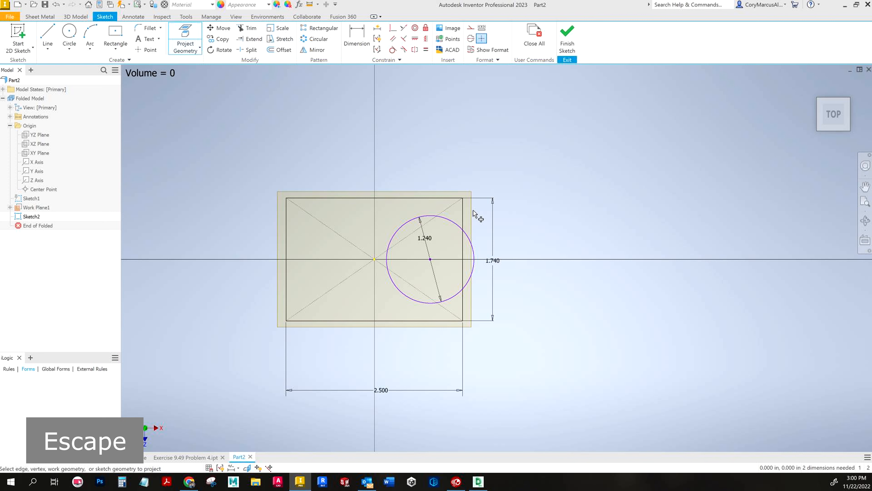
left_click(461, 221)
key("Escape")
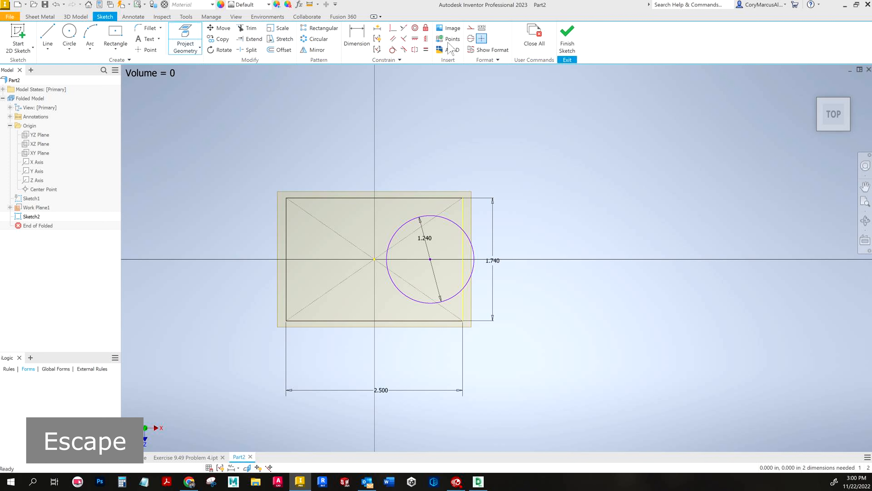
left_click(392, 51)
left_click(468, 238)
left_click(461, 237)
key("Escape")
key("Escape")
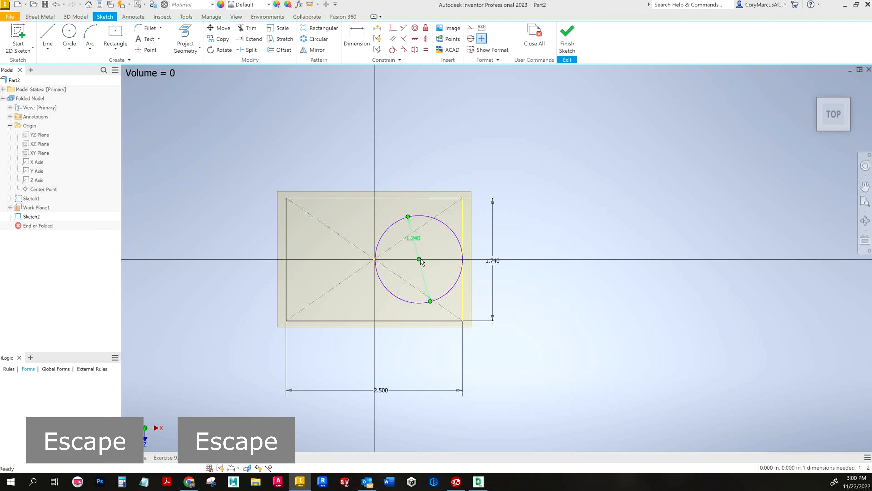
Step: Constrain the circle's center horizontally to the origin point and finish the sketch
left_click_drag(419, 259, 419, 239)
left_click(415, 40)
left_click(419, 239)
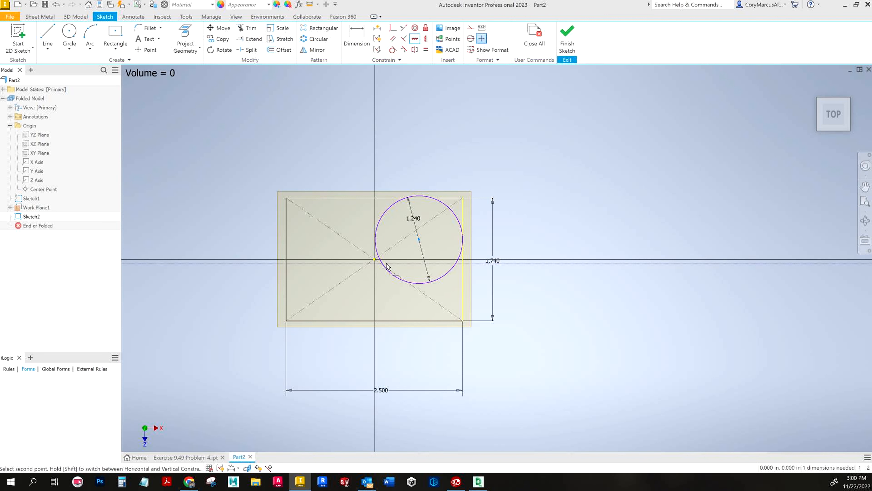
left_click(374, 261)
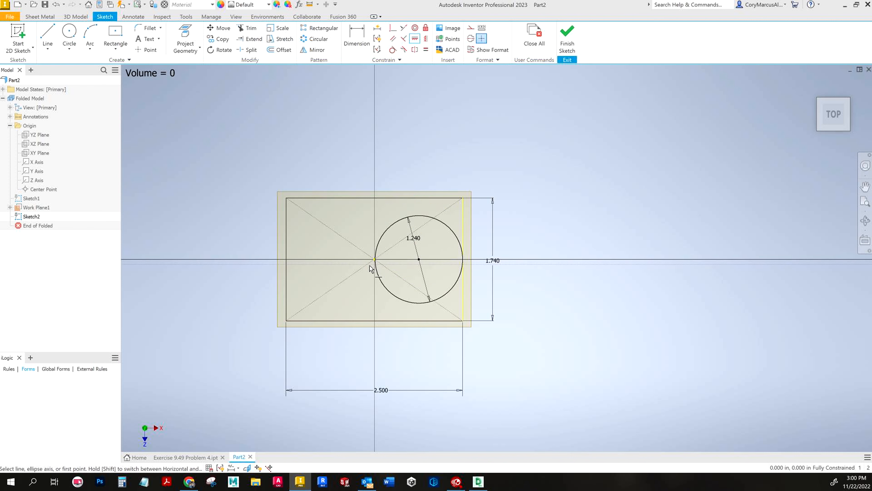
key("Escape")
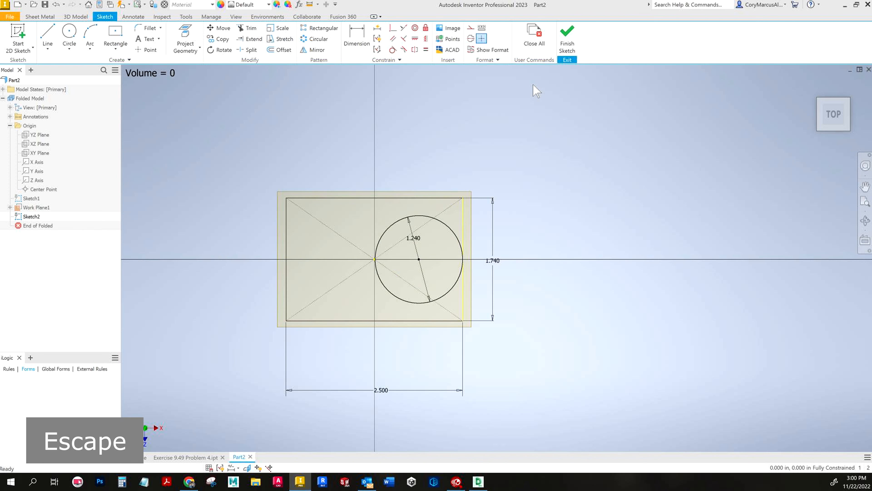
left_click(567, 37)
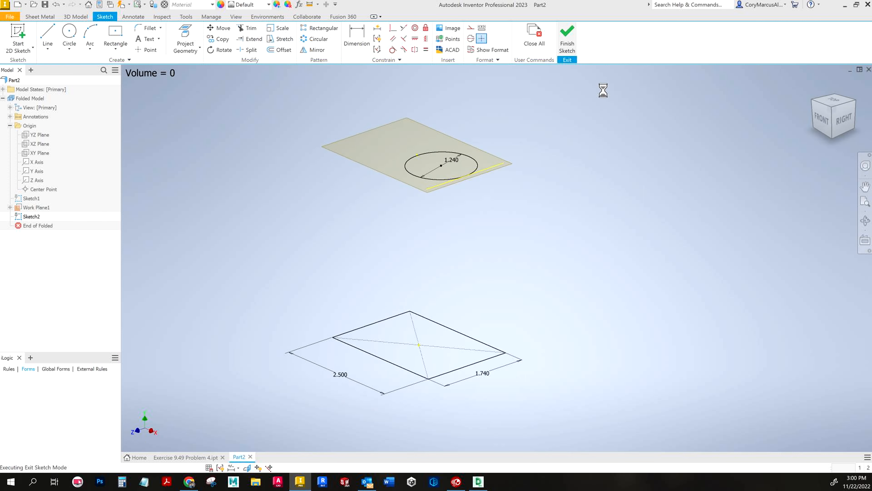
Step: Hide the offset work plane and delete the projected edge line from the circle's sketch
right_click(37, 208)
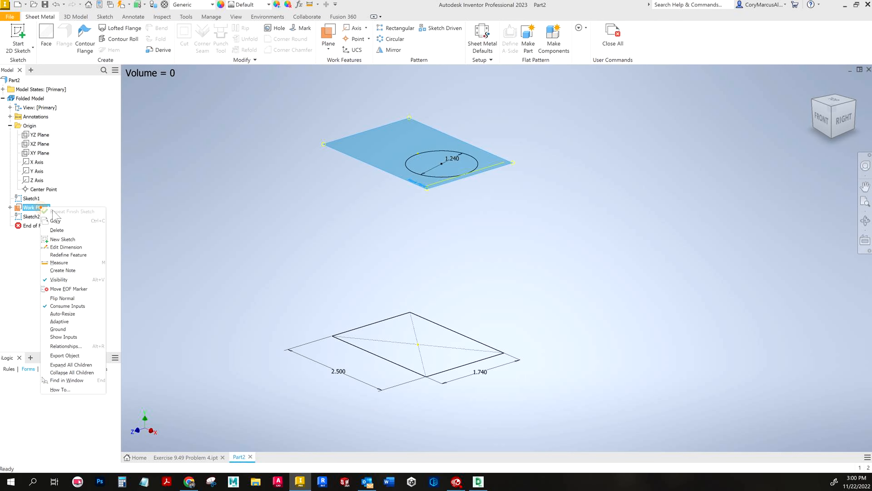
left_click(84, 280)
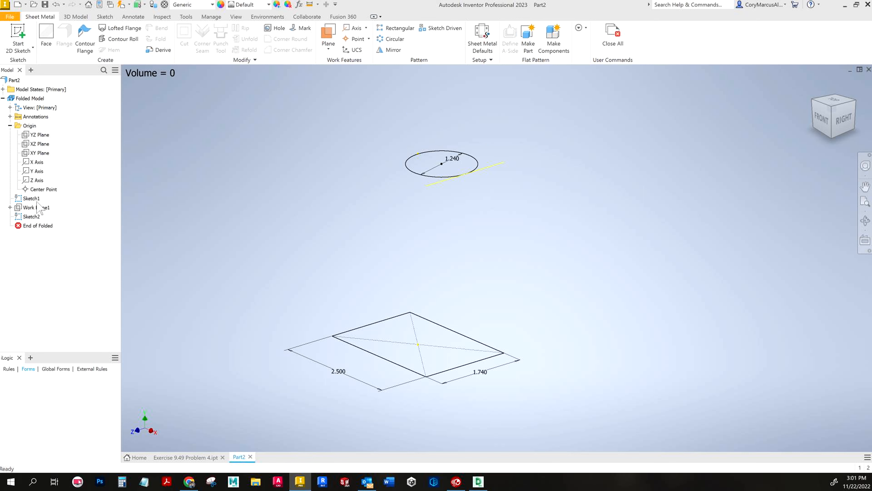
double_click(31, 216)
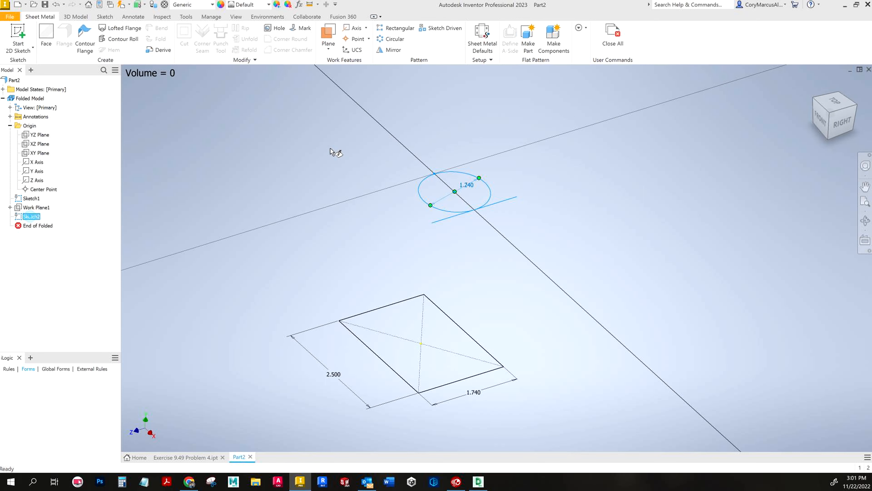
middle_click_drag(573, 276, 558, 285, "shift")
left_click(532, 295)
left_click(468, 27)
middle_click_drag(494, 251, 551, 227, "shift")
key("Delete")
left_click(548, 219)
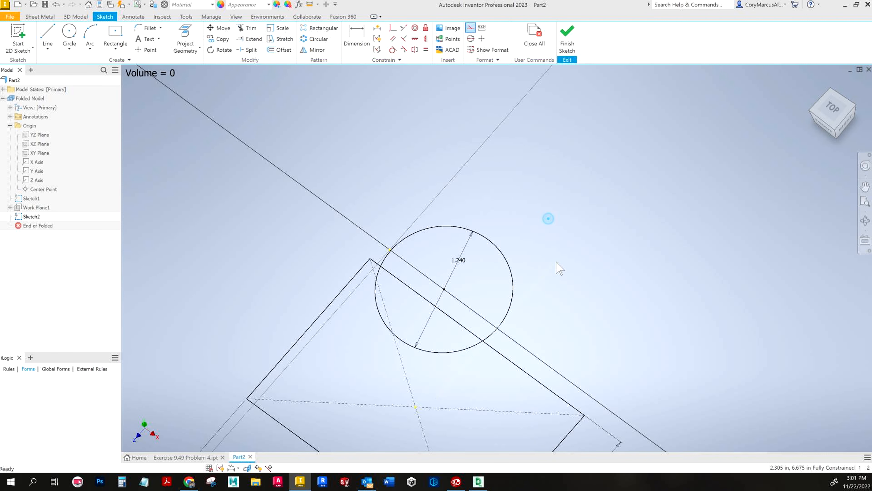
left_click(567, 37)
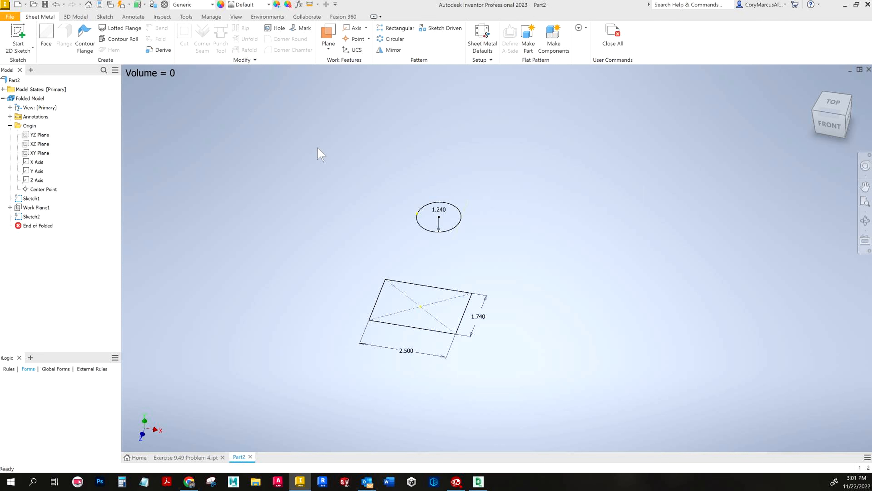
Step: Open the Default sheet metal rule for editing from the Sheet Metal Defaults
left_click(120, 28)
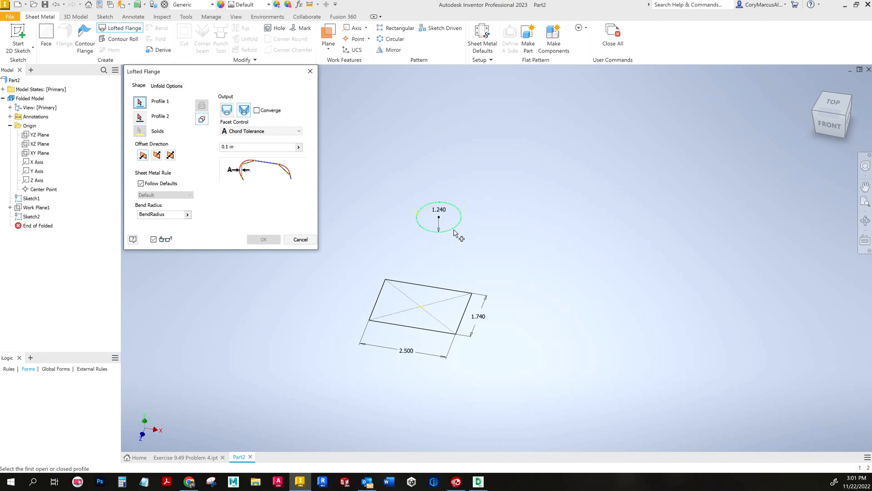
left_click(300, 240)
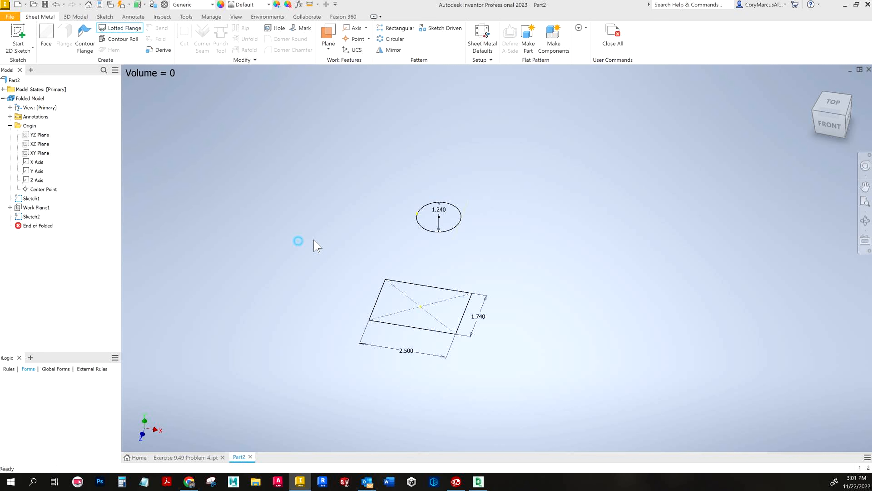
left_click(482, 37)
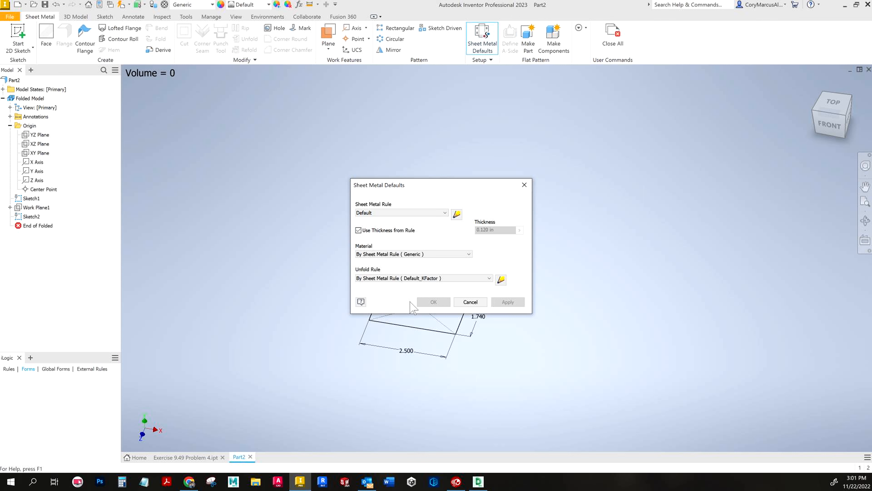
left_click(456, 214)
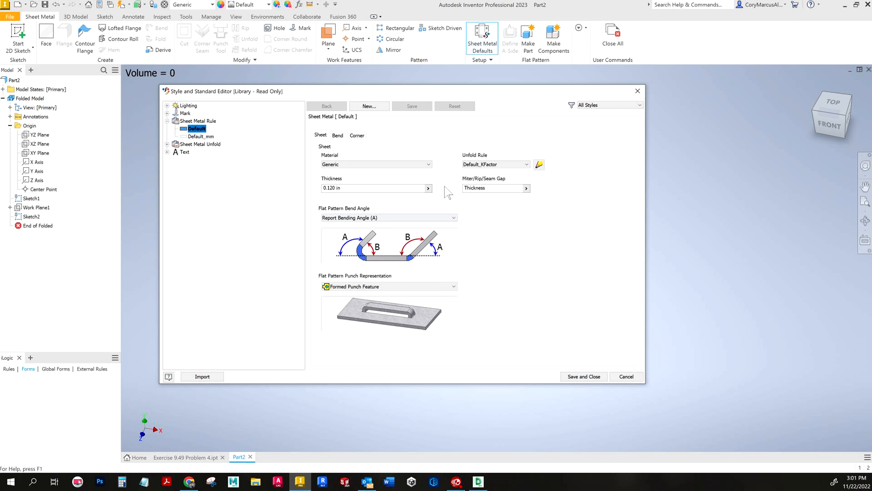
Step: Check the Exercise 9.49 Problem 4 directions in Chrome for thickness, bend radius, kFactor and seam size, and return to Inventor
key("alt+Tab")
key("alt+Tab")
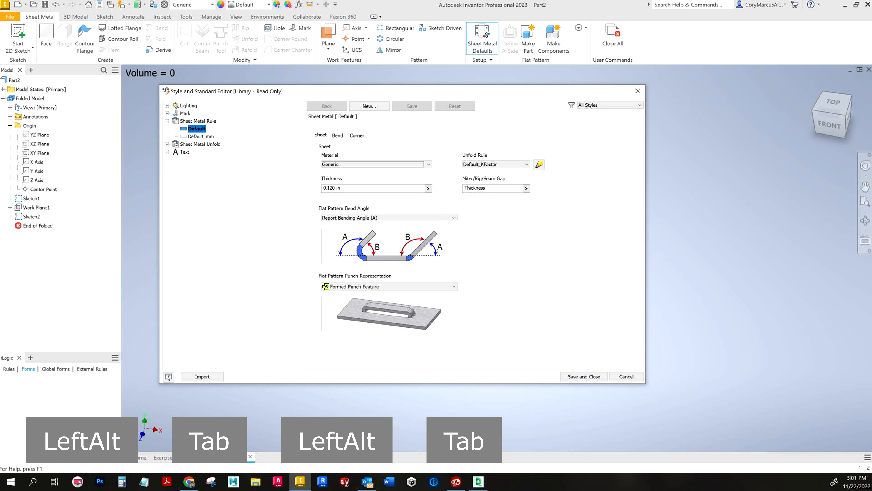
key("alt+Tab")
left_click(63, 8)
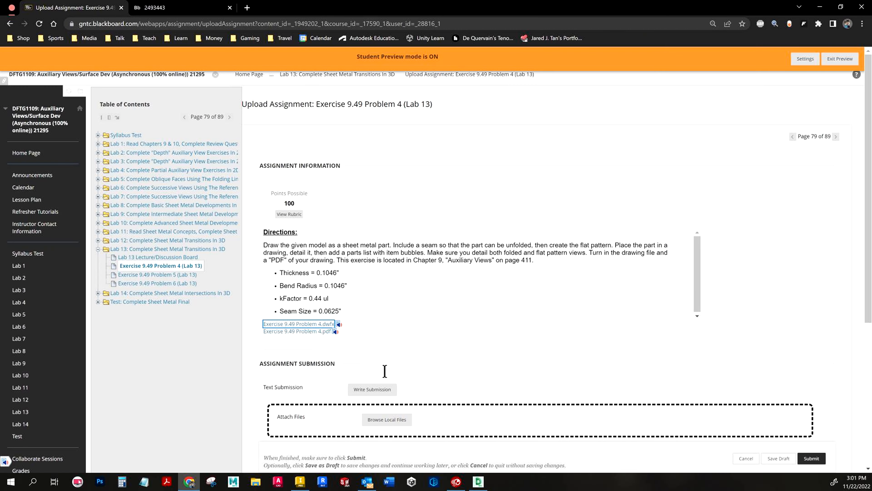
left_click(792, 275)
key("alt+Tab")
key("alt+Tab")
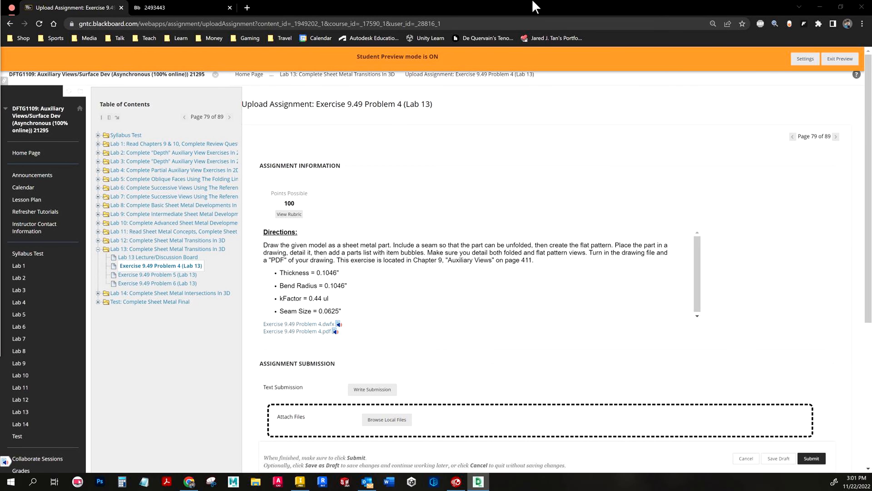
key("alt+Tab")
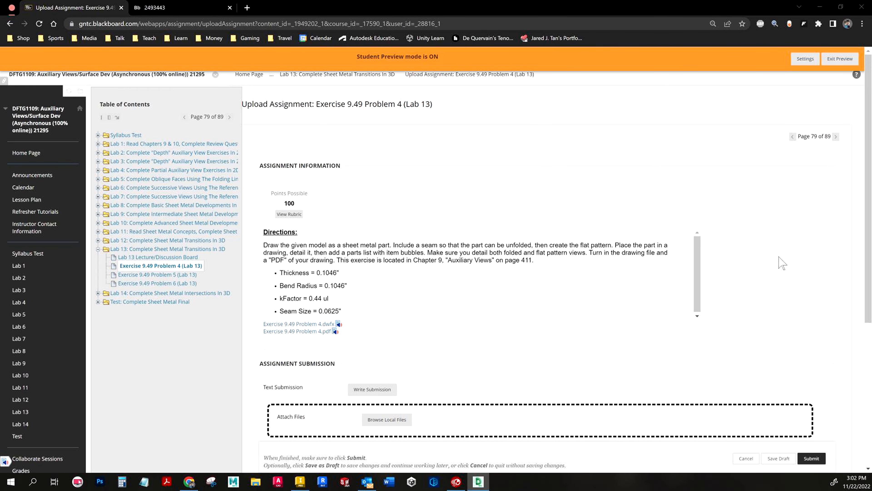
key("alt+Tab")
key("alt+Tab")
key("Tab")
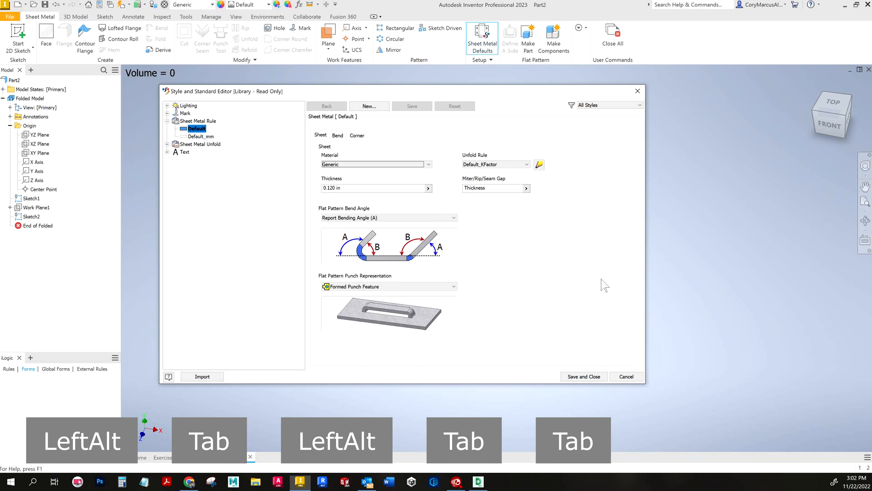
Step: Set the Default rule's material to Steel, Mild and its thickness to .1046 in
left_click(373, 164)
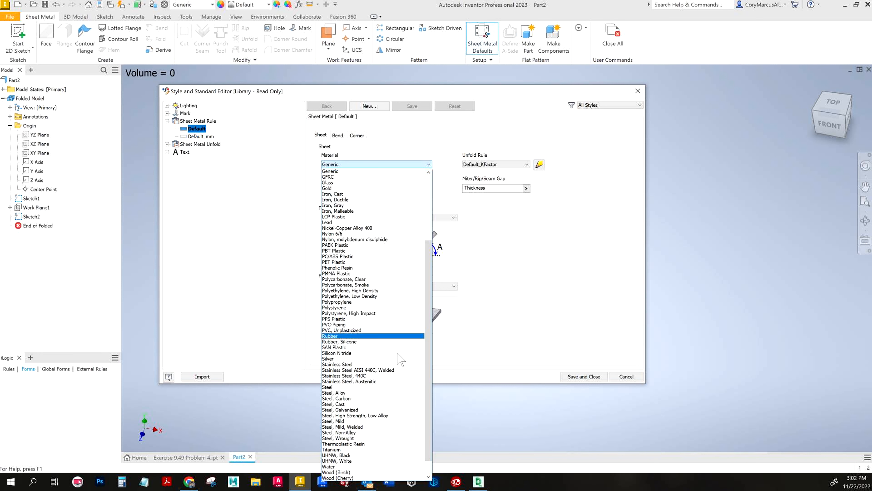
left_click(355, 421)
left_click(361, 189)
left_click_drag(361, 192, 267, 189)
type(".1046")
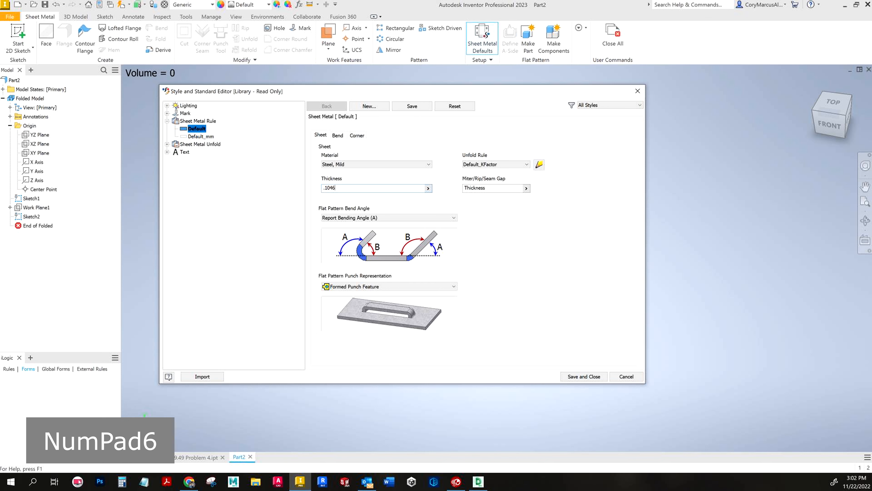
key("alt+Tab")
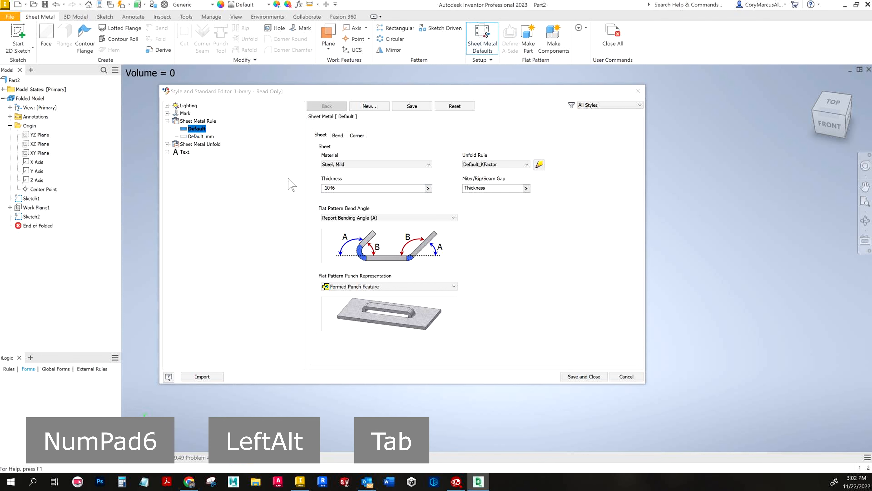
Step: Recheck the Exercise 9.49 Problem 4 directions in Chrome against the Default rule's bend settings and return to Inventor
key("alt+Tab")
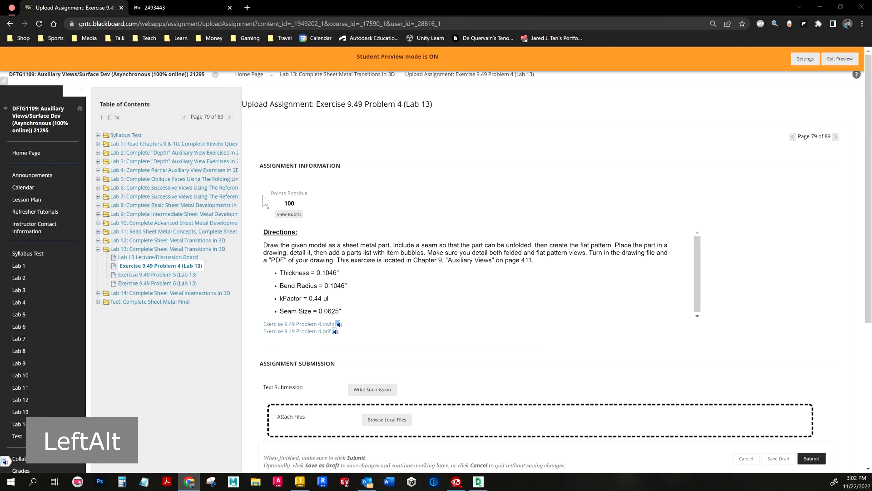
key("alt+Tab")
key("alt+Tab")
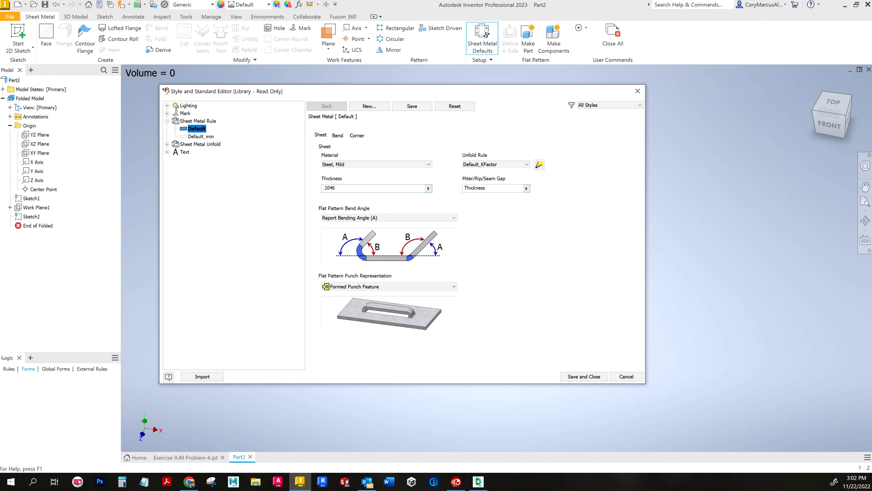
left_click(338, 134)
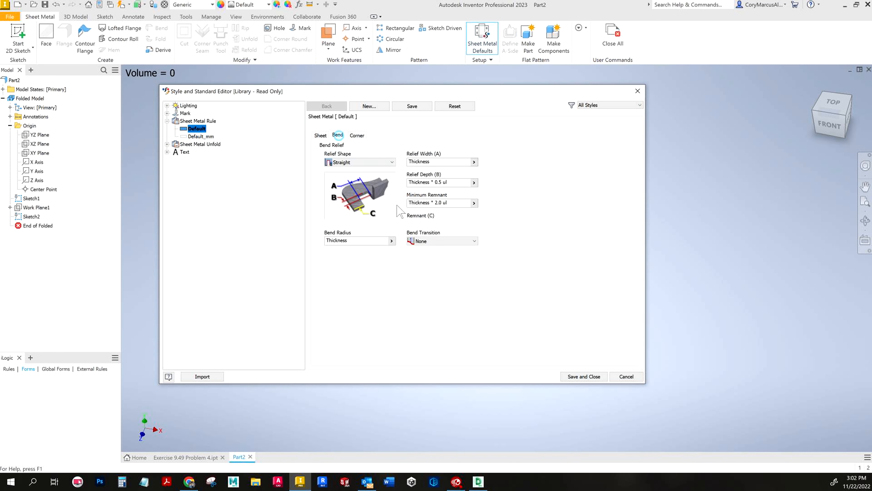
key("alt+Tab")
key("alt+Tab")
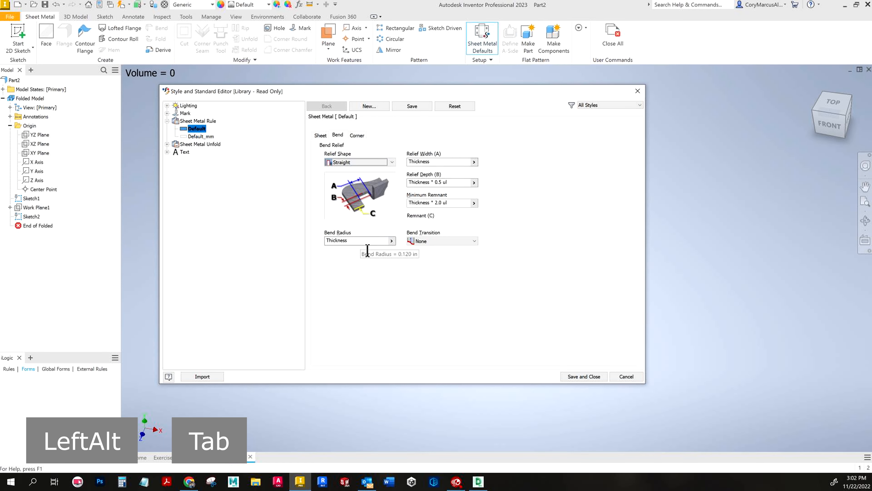
left_click_drag(364, 241, 316, 246)
type(".")
key("Escape")
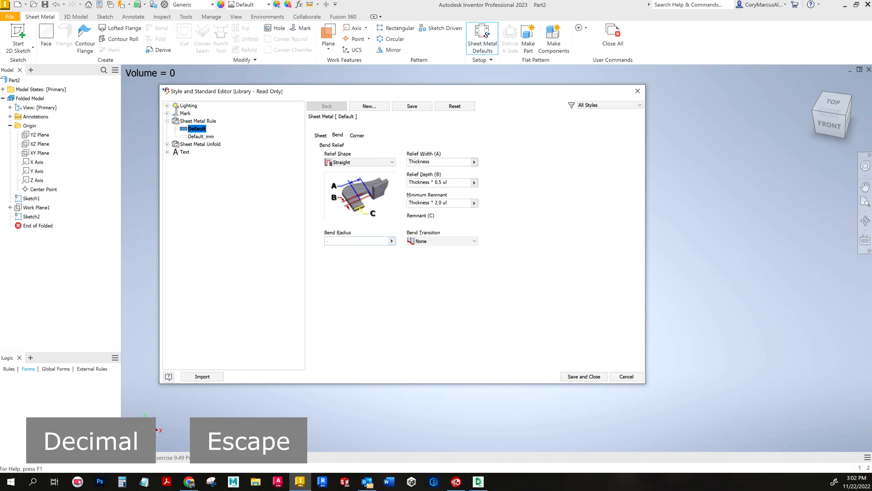
left_click(401, 260)
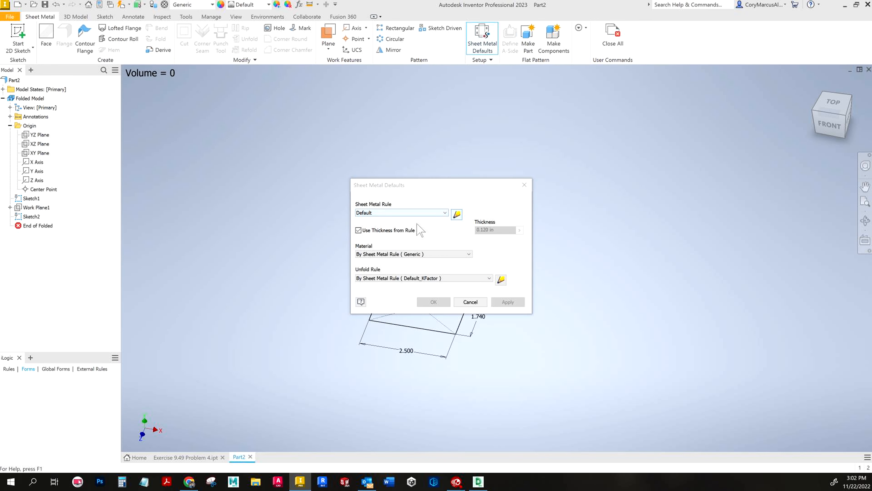
Step: Reopen the Default sheet metal rule and set its thickness to .1046 in and material to Steel, Mild
left_click(458, 214)
type(".1046")
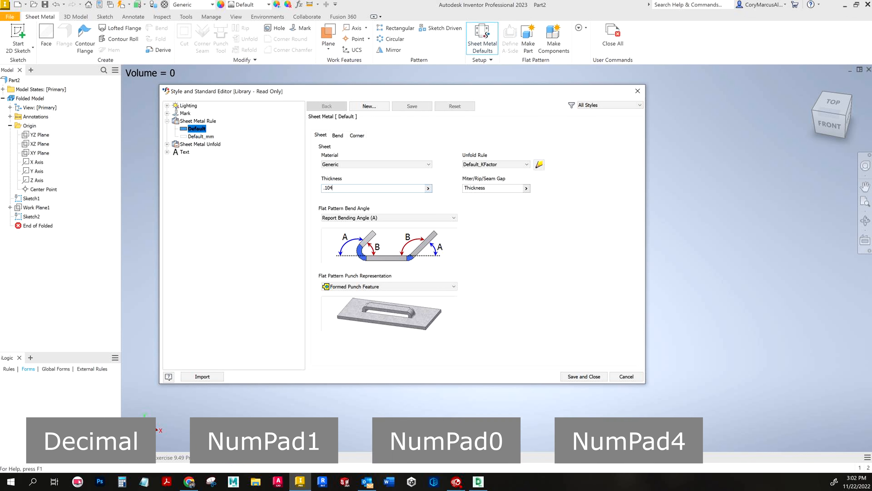
left_click(390, 166)
left_click(347, 420)
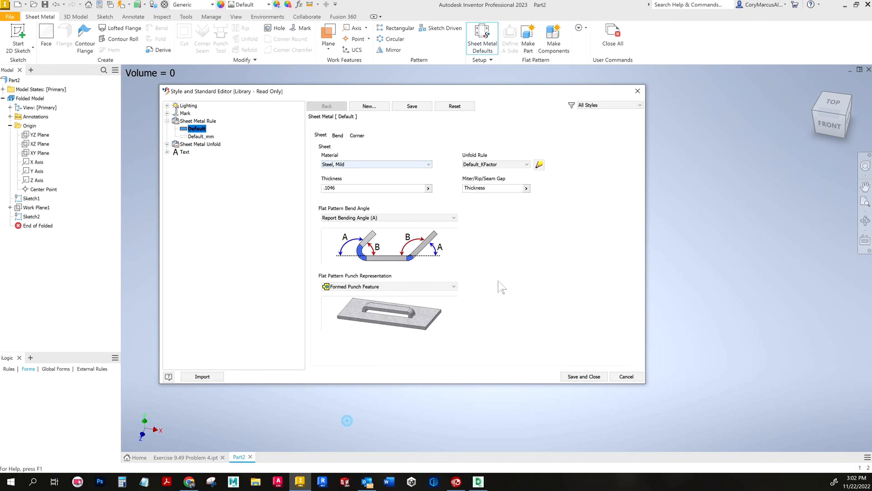
Step: Set the rule's miter/rip/seam gap to .0625 in per the directions, save the rule and close the Sheet Metal Defaults
left_click(338, 135)
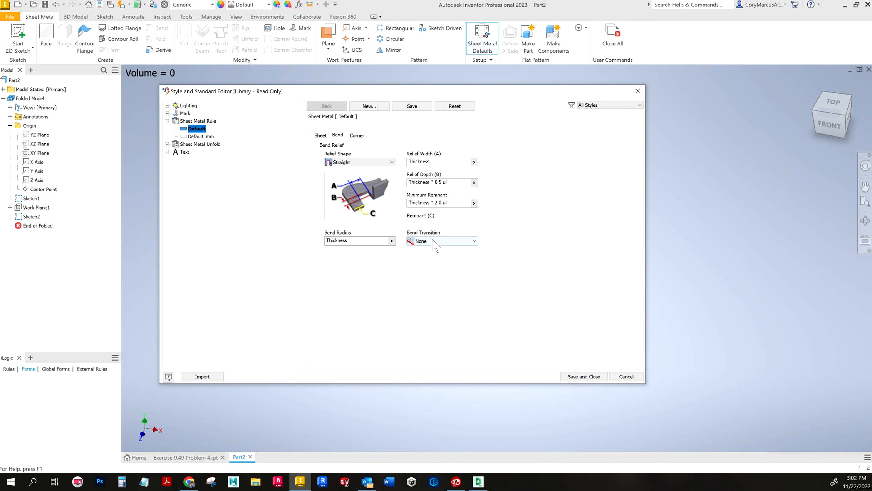
key("alt+Tab")
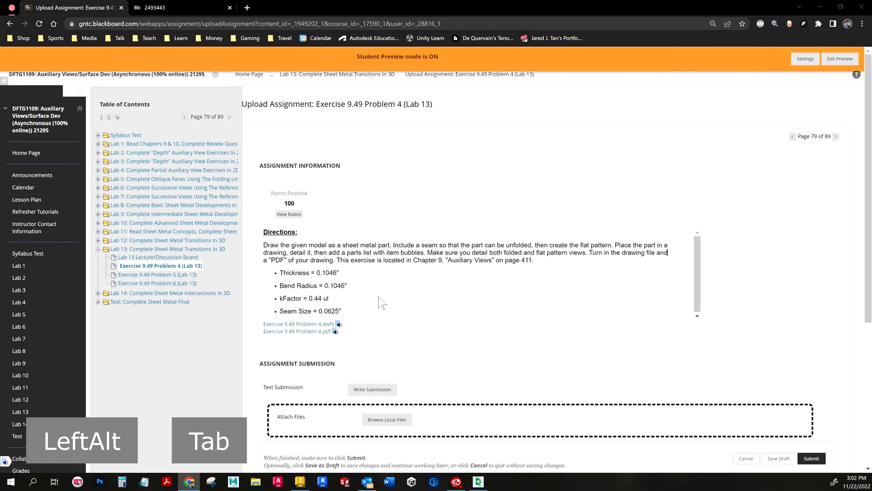
key("alt+Tab")
left_click(320, 135)
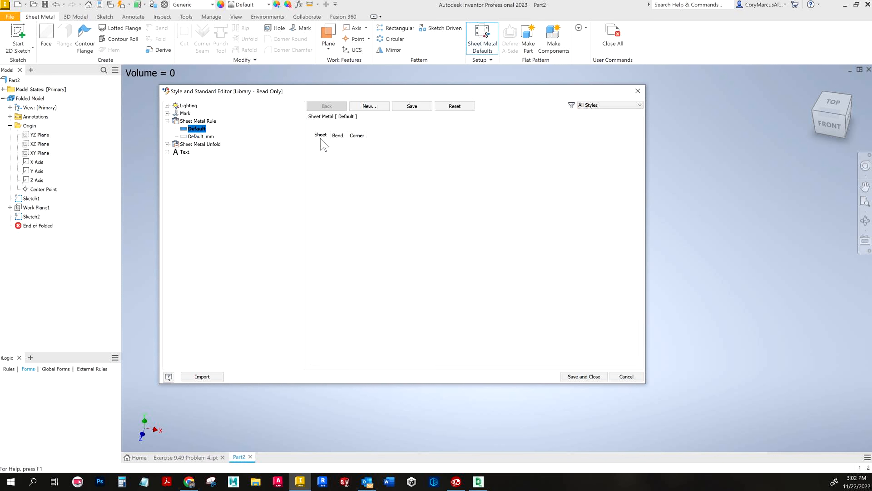
left_click(465, 187)
type(".0625")
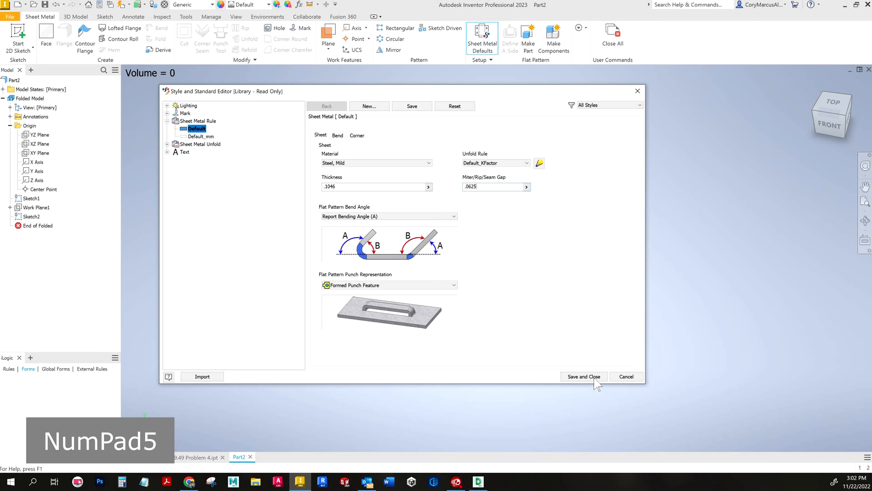
left_click(584, 376)
left_click(525, 184)
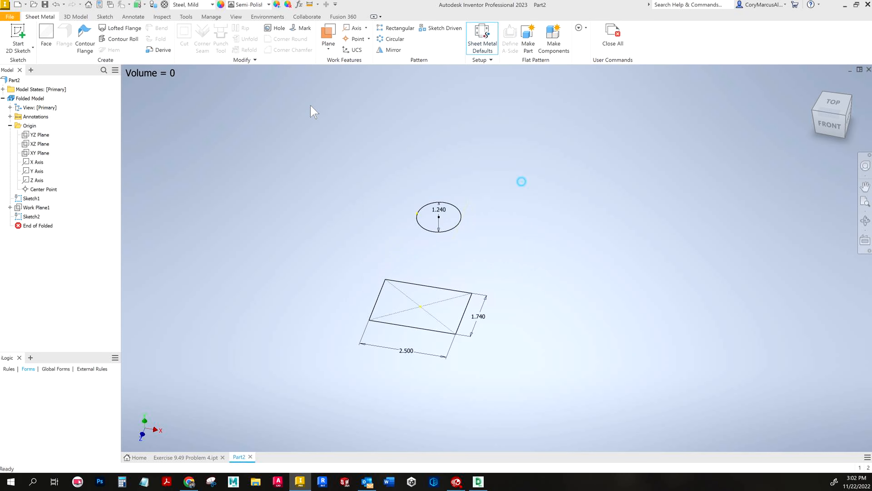
Step: Create a Press Brake lofted flange between the rectangle and the circle, with the material thickness offset inside the profiles
left_click(120, 28)
left_click(411, 283)
left_click(450, 229)
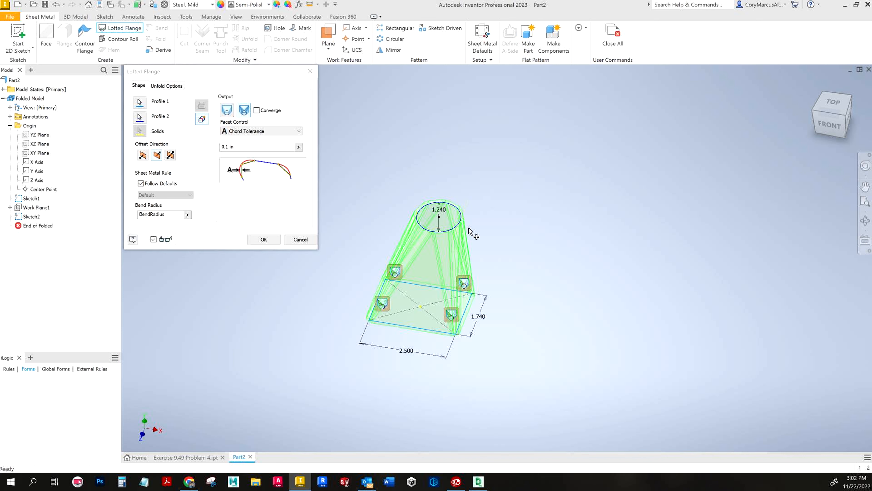
scroll(471, 335, "down", 3)
scroll(471, 335, "down", 4)
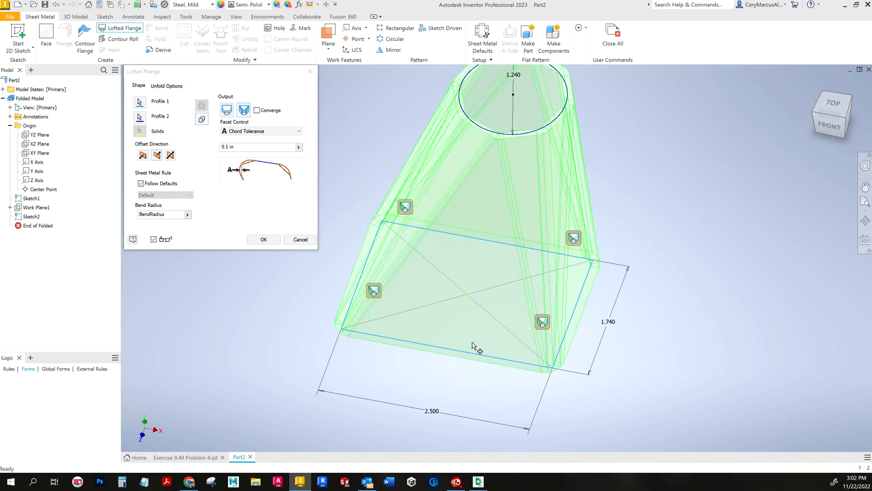
middle_click_drag(466, 341, 121, 131, "shift")
left_click(143, 156)
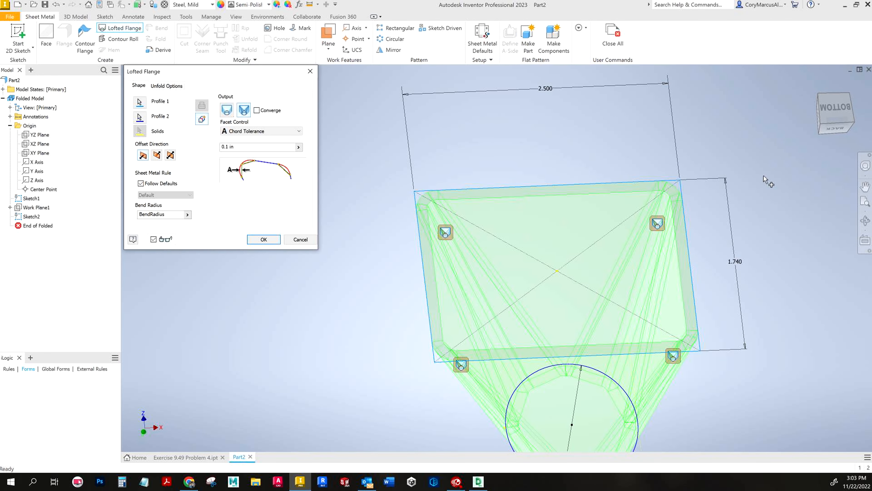
middle_click_drag(710, 371, 492, 231, "shift")
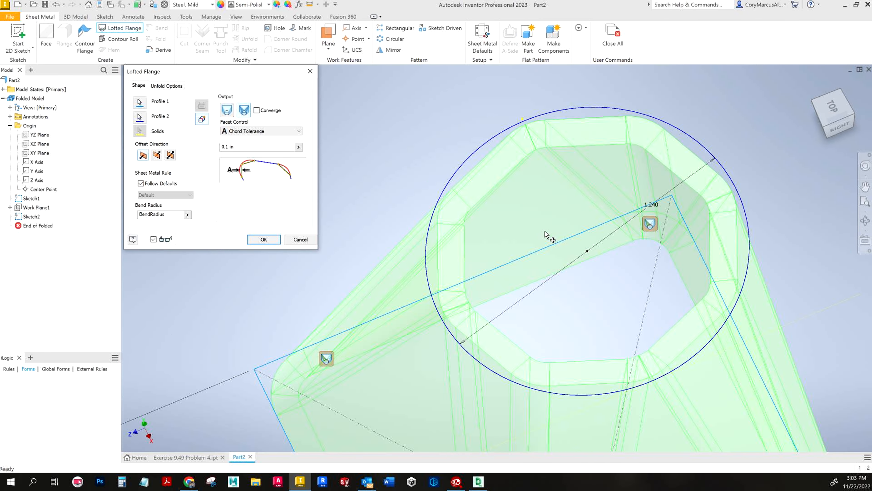
key("F6")
left_click(267, 240)
Step: Examine the faceted lofted flange from the side and front, including its bottom and top edges
middle_click_drag(462, 230, 504, 138, "shift")
left_click(821, 124)
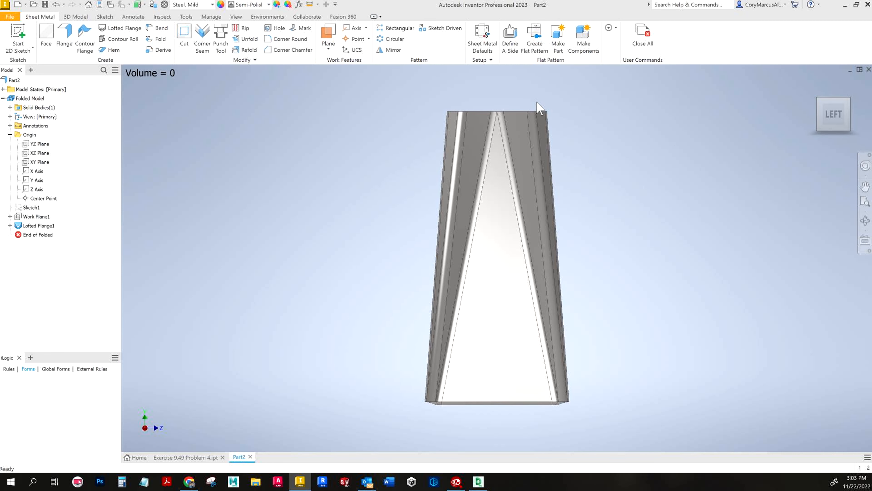
scroll(500, 165, "up", 3)
scroll(651, 195, "down", 2)
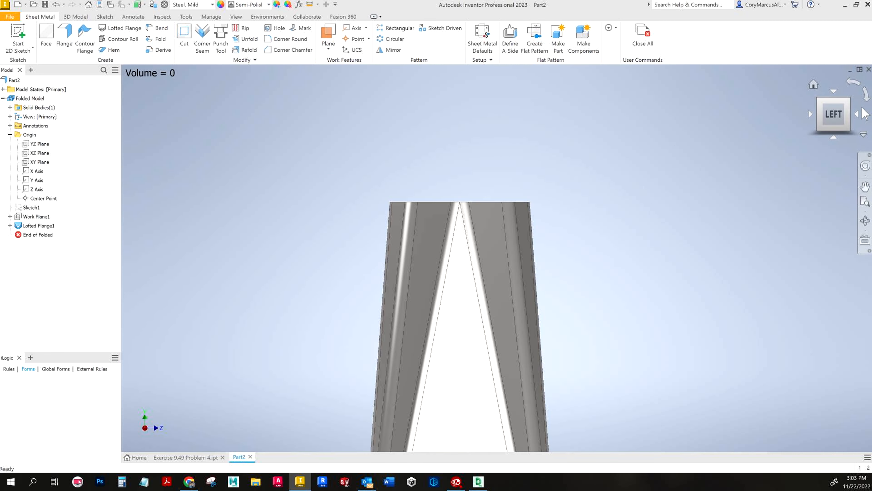
left_click(864, 113)
middle_click_drag(542, 208, 755, 172, "shift")
left_click(842, 121)
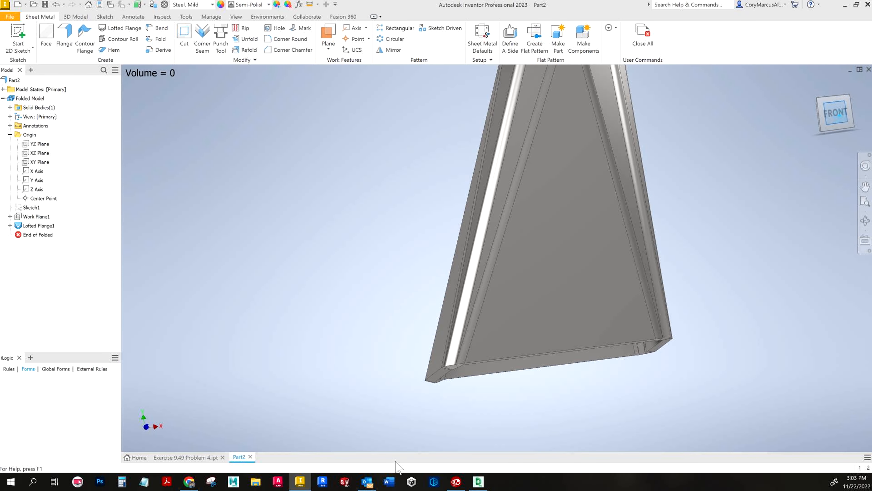
scroll(391, 392, "up", 4)
scroll(395, 389, "down", 4)
middle_click_drag(337, 385, 77, 343)
middle_click_drag(390, 336, 508, 335)
middle_click_drag(412, 295, 493, 296, "shift")
scroll(494, 289, "down", 2)
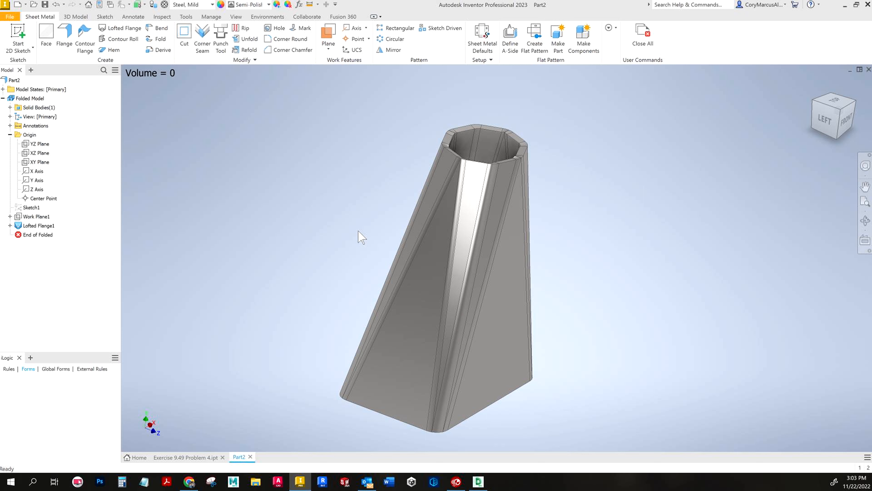
Step: Check the lofted flange's output settings, cancel the edit and delete the feature while keeping its sketches
double_click(48, 226)
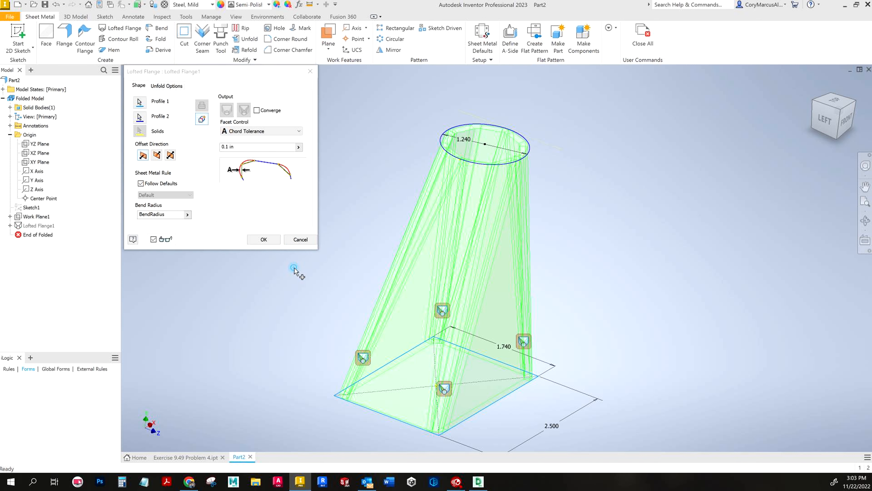
left_click(300, 239)
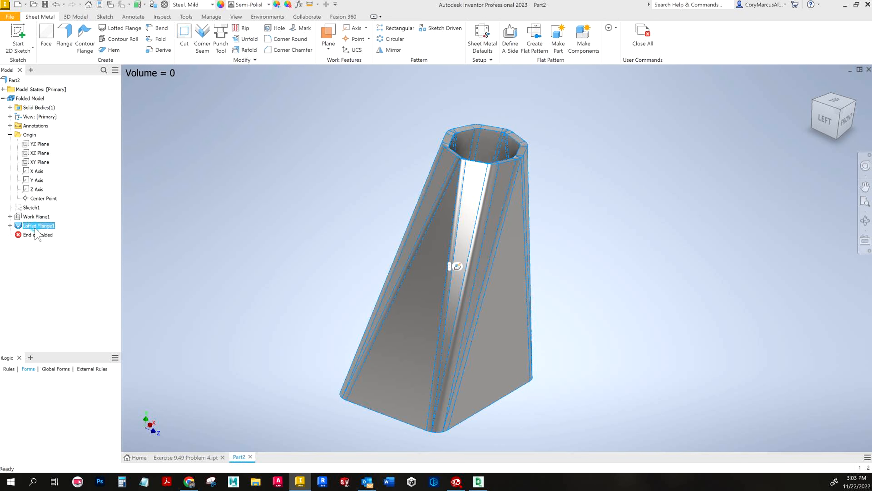
key("Delete")
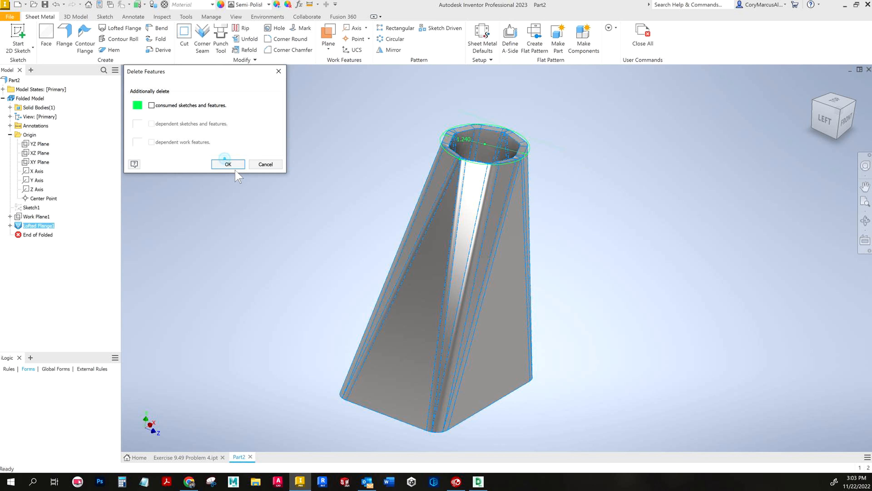
left_click(228, 164)
Step: Start a lofted flange from the circle to the rectangle with the material thickness offset inside the profiles
left_click(120, 28)
left_click(524, 159)
left_click(529, 375)
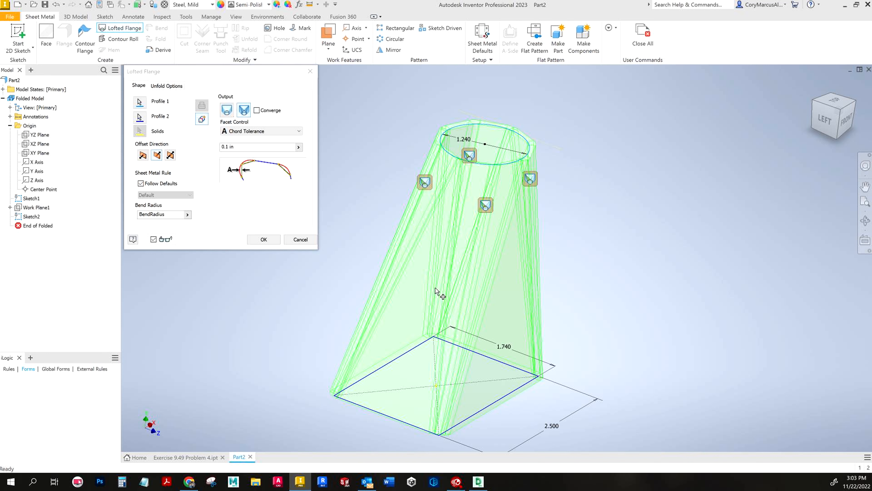
left_click(144, 154)
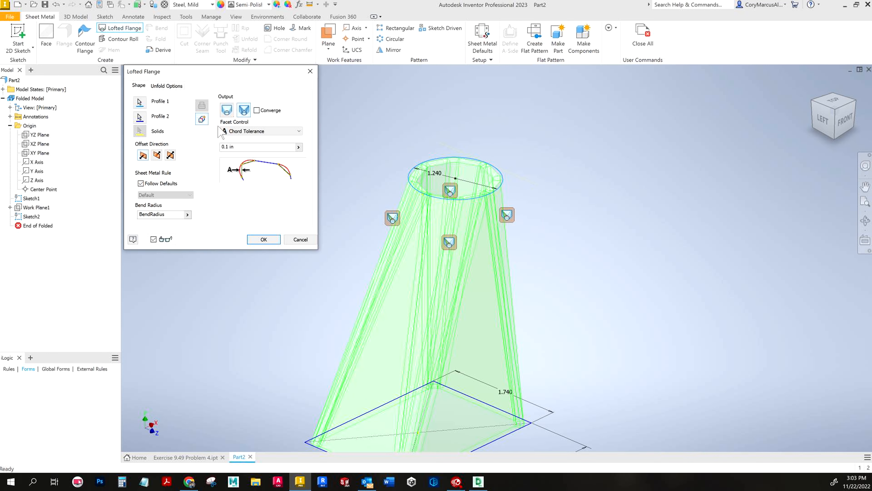
left_click(243, 110)
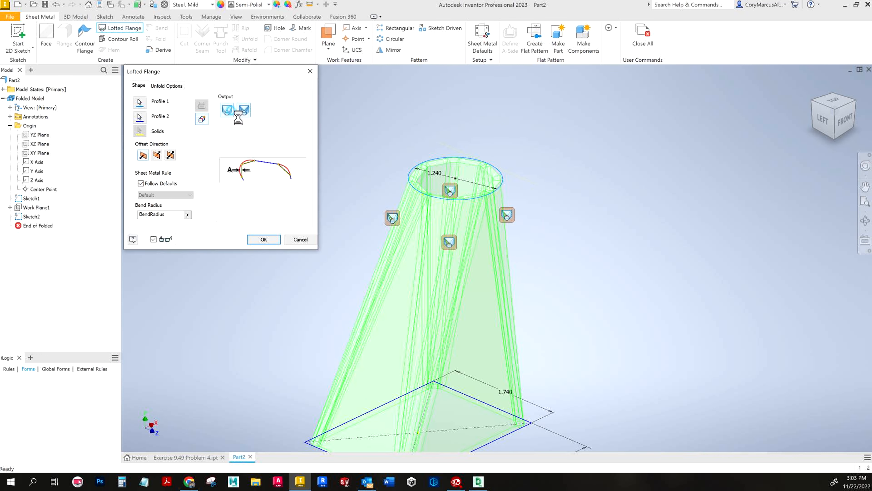
left_click(243, 111)
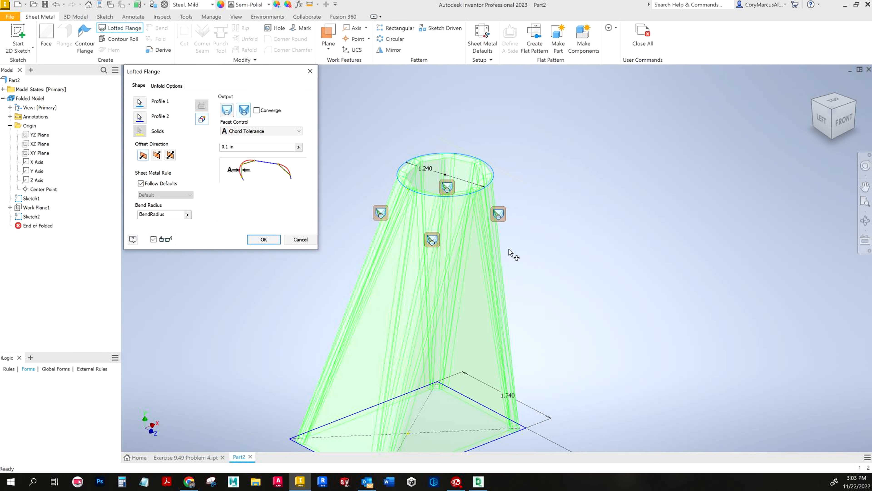
middle_click_drag(514, 238, 495, 236, "shift")
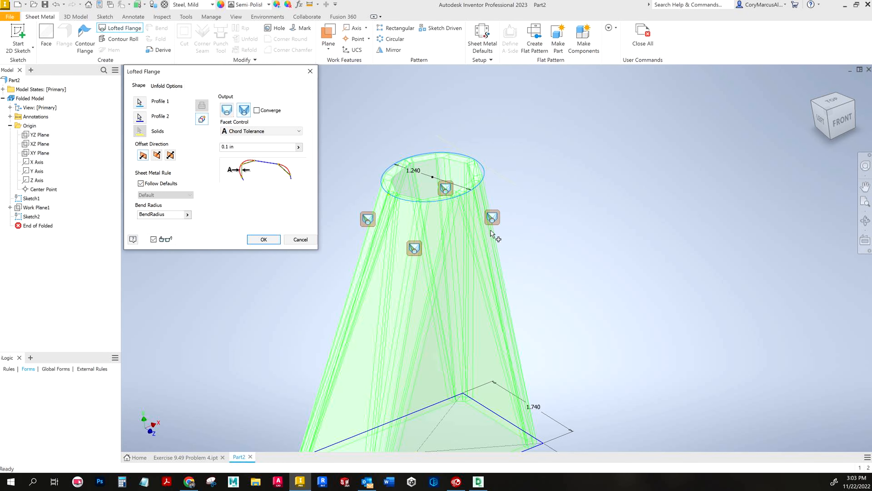
middle_click_drag(464, 233, 498, 236, "shift")
scroll(374, 187, "up", 2)
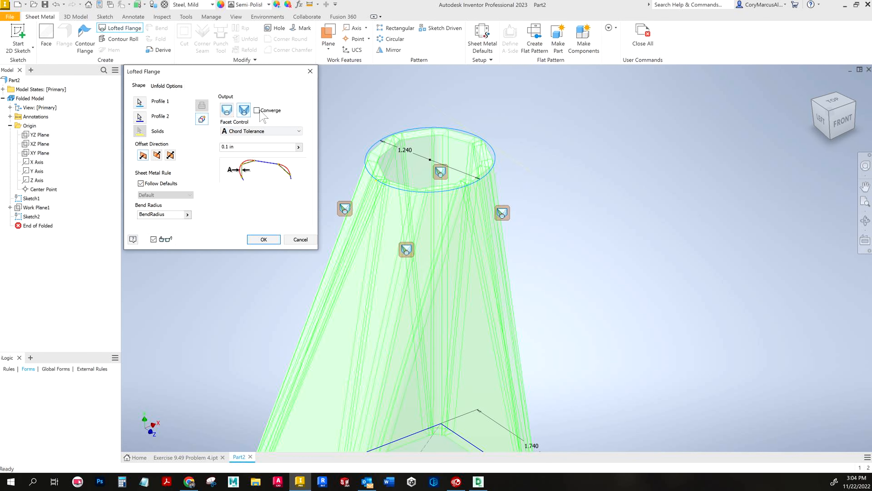
Step: Compare the Press Brake and Die Formed outputs, and create the lofted flange as Die Formed
left_click(226, 110)
middle_click_drag(494, 247, 572, 313, "shift")
scroll(571, 310, "down", 2)
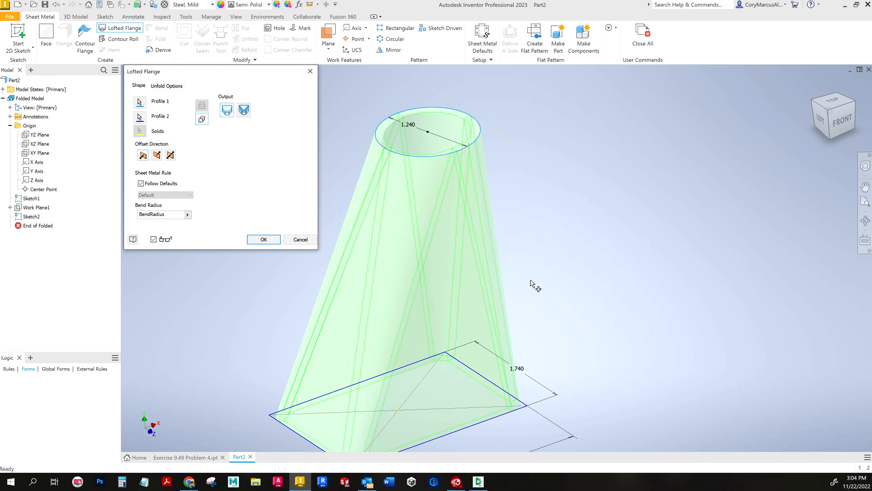
middle_click_drag(468, 199, 446, 165, "shift")
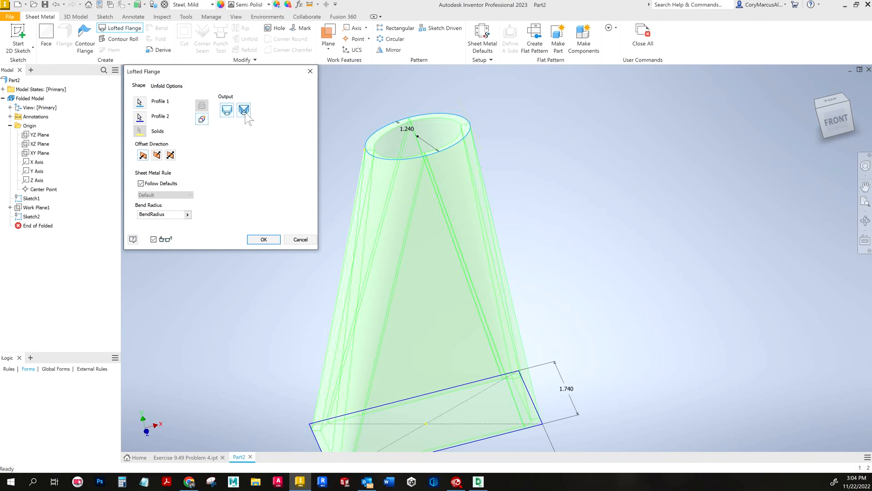
left_click(244, 112)
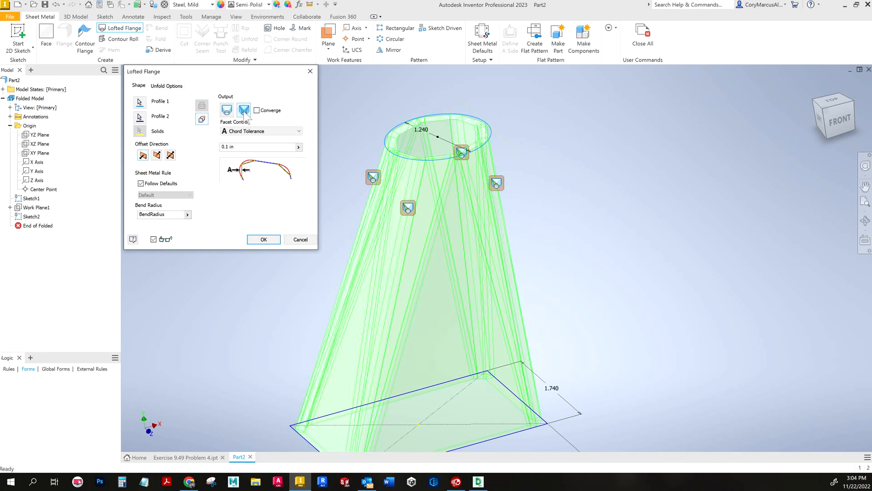
left_click(232, 114)
middle_click_drag(393, 173, 369, 424, "shift")
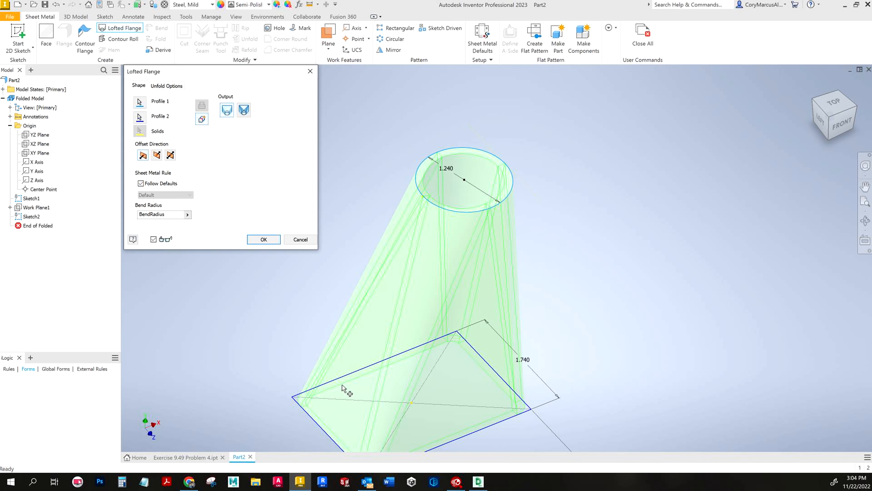
left_click(270, 241)
Step: Reopen the lofted flange to check its output settings, and cancel the edit without changing it
middle_click_drag(682, 179, 687, 103, "shift")
left_click(45, 226)
double_click(45, 227)
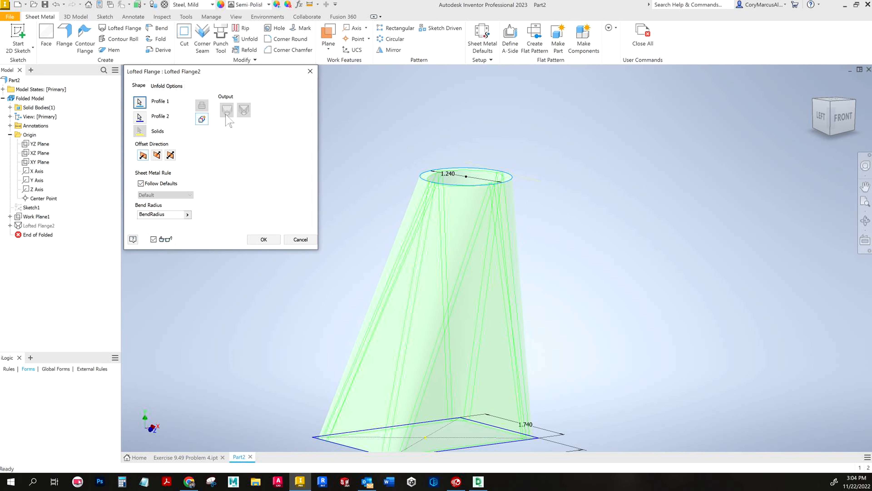
left_click(303, 238)
Step: Examine the die-formed lofted flange from the back and in an isometric view, including its rounded corners
middle_click_drag(779, 231, 621, 255, "shift")
middle_click_drag(542, 271, 769, 161, "shift")
left_click(825, 122)
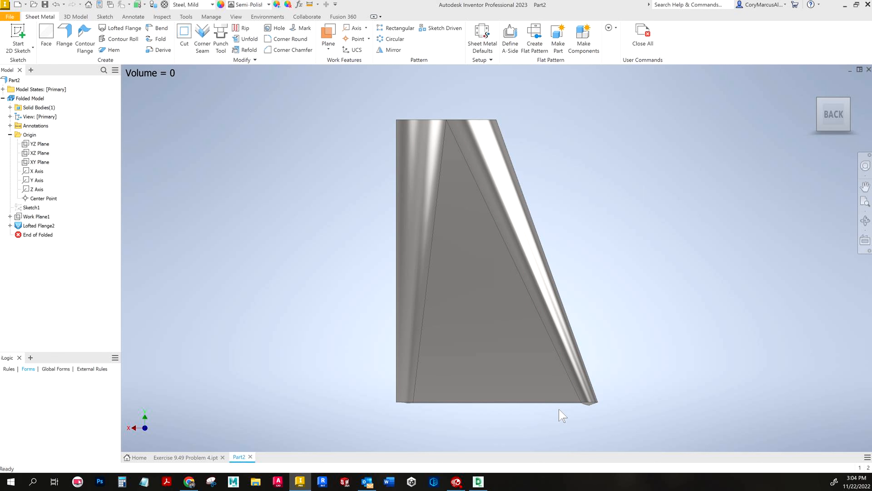
scroll(605, 402, "down", 3)
scroll(650, 358, "up", 4)
middle_click_drag(650, 359, 847, 108, "shift")
scroll(643, 294, "down", 4)
left_click_drag(848, 108, 847, 107)
left_click(845, 104)
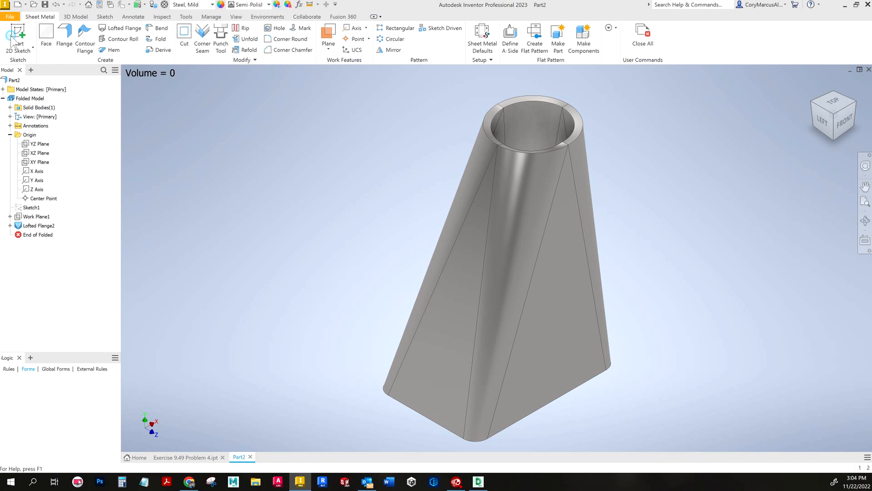
middle_click_drag(663, 342, 578, 290, "shift")
scroll(578, 290, "up", 4)
left_click(568, 300)
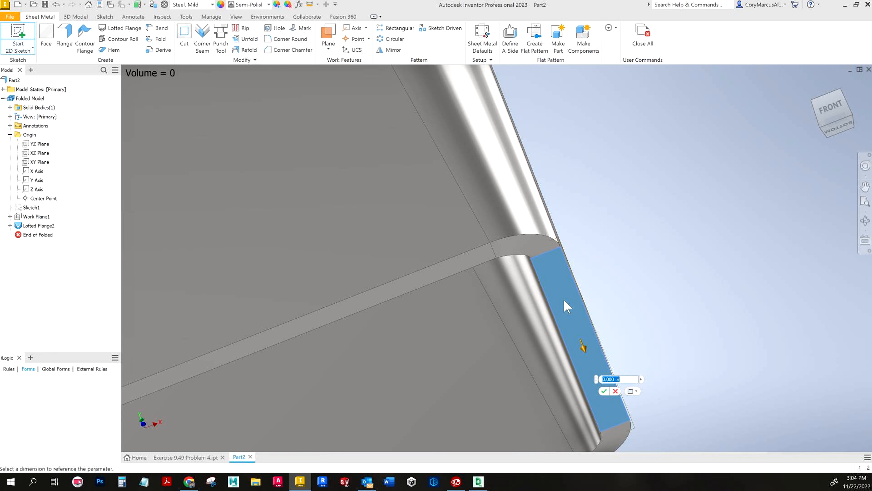
key("Escape")
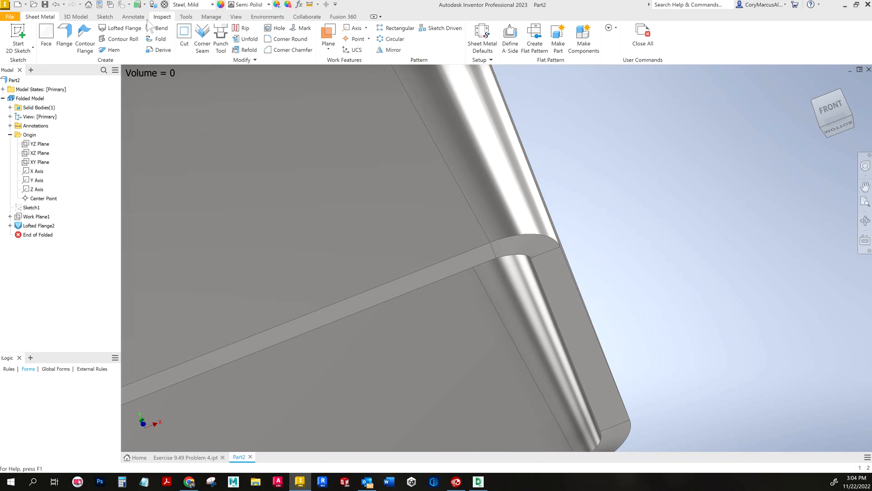
Step: Start a sketch on the rectangular end's thickness face and inspect the transition from several sides
left_click(18, 35)
left_click(571, 284)
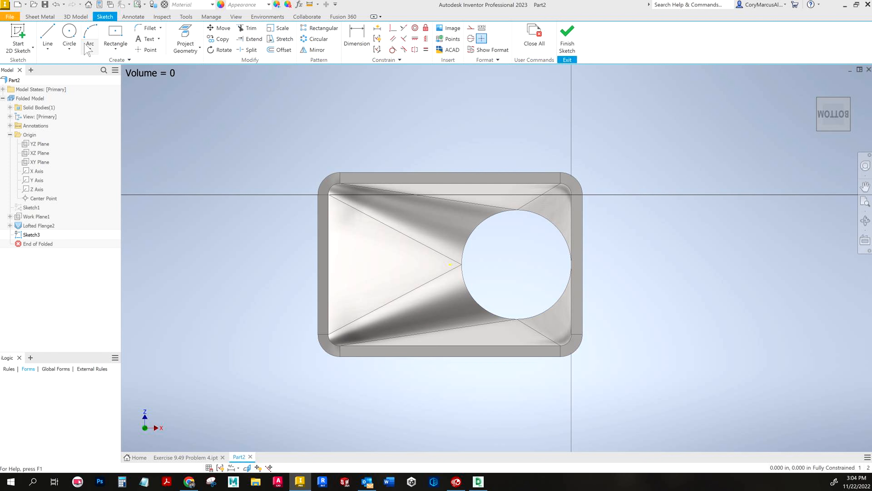
key("F6")
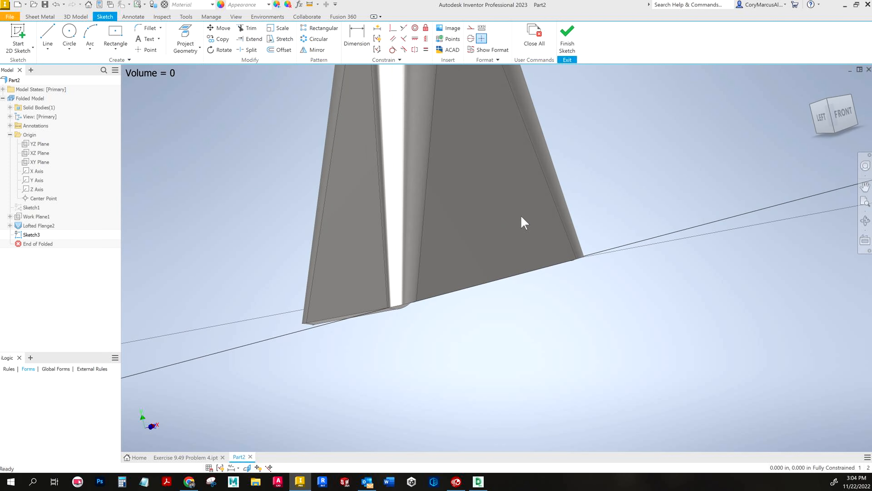
middle_click_drag(551, 237, 589, 88, "shift")
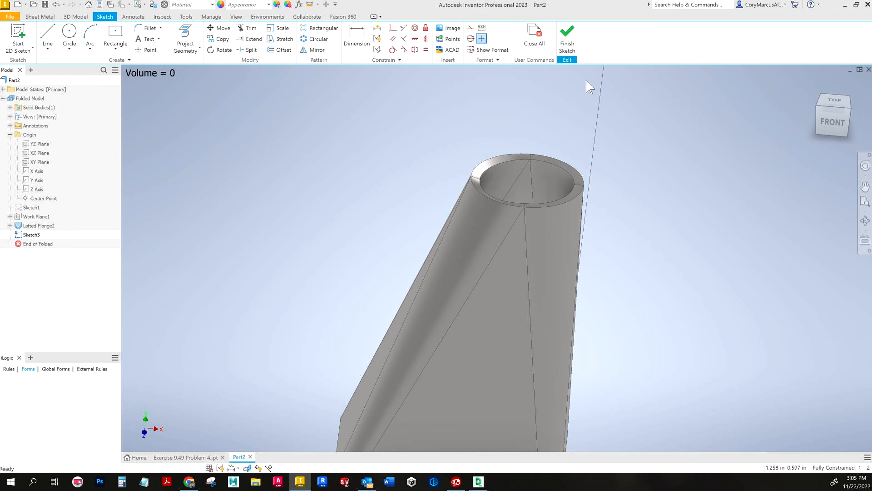
middle_click_drag(618, 203, 499, 264, "shift")
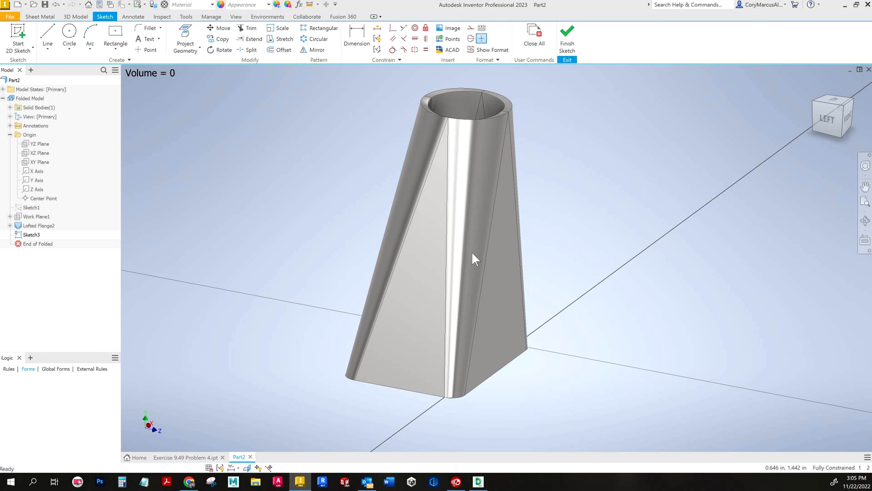
middle_click_drag(447, 282, 309, 171, "shift")
Step: Project the outer bottom edge of the transition's vertical side face into the sketch
left_click(185, 37)
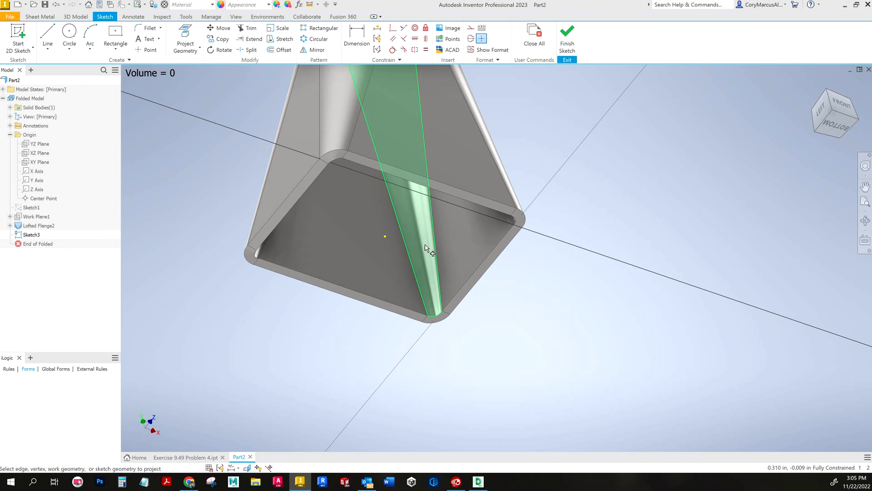
key("F5")
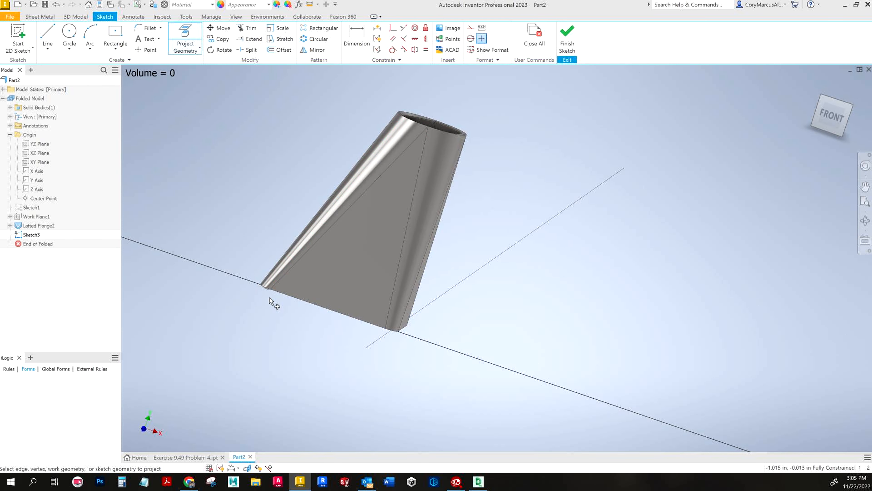
middle_click_drag(420, 354, 441, 292, "shift")
scroll(437, 299, "up", 5)
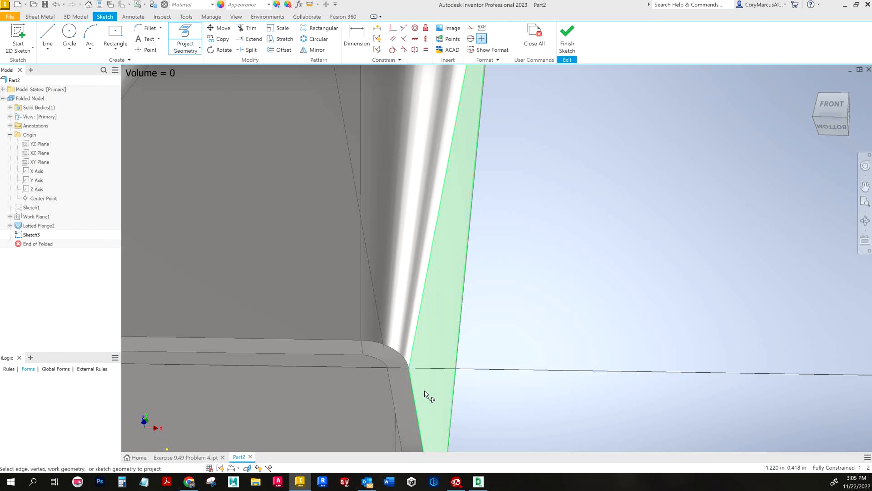
left_click(413, 392)
scroll(501, 322, "down", 5)
middle_click_drag(508, 306, 457, 190)
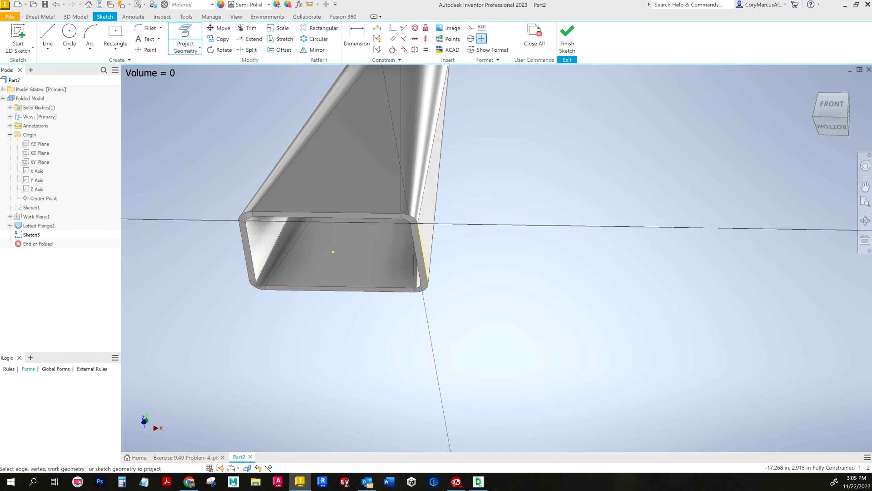
key("Escape")
Step: Place a sketch point on the projected outer bottom edge
left_click(147, 50)
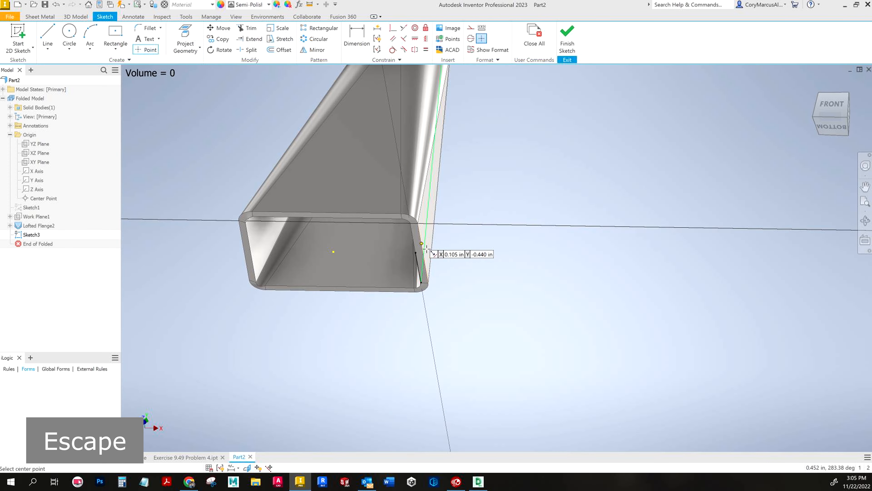
mouse_move(476, 265)
middle_mouse_down("shift")
mouse_move(484, 269)
mouse_move(477, 282)
middle_mouse_up("shift")
left_click(406, 288)
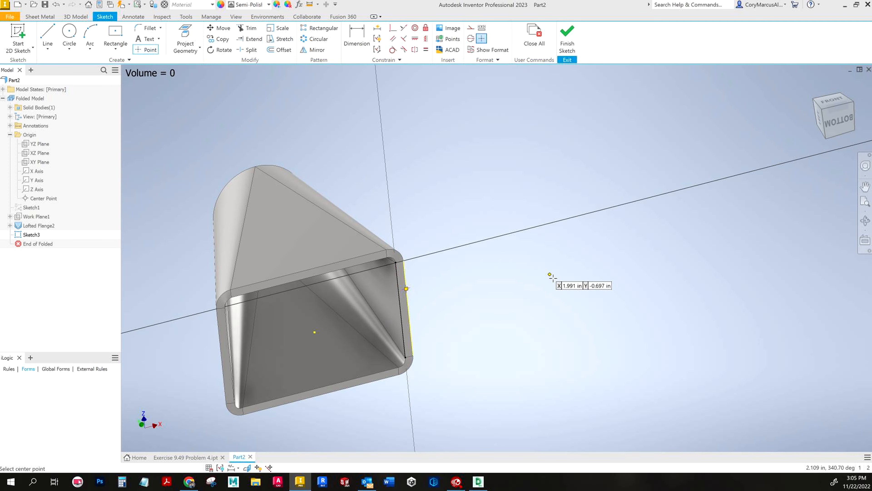
key("Escape")
Step: Align the sketch point horizontally with the origin center point and finish the sketch
middle_click_drag(438, 305, 553, 293, "shift")
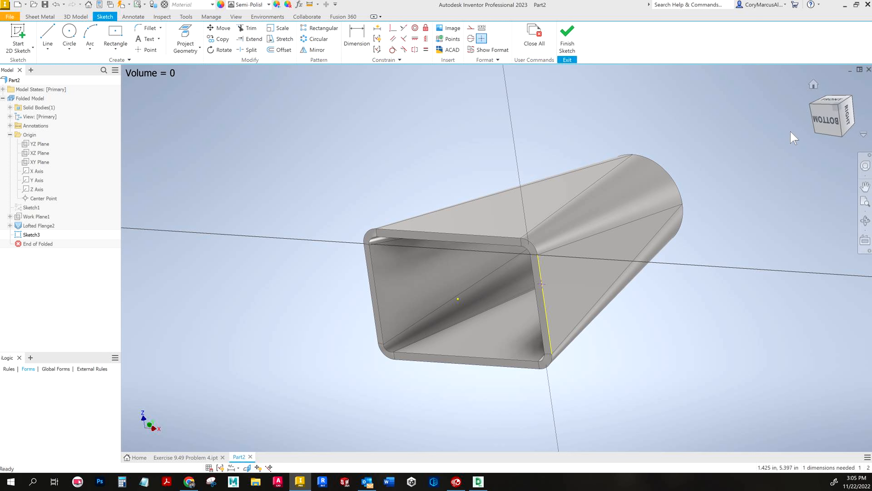
left_click(824, 123)
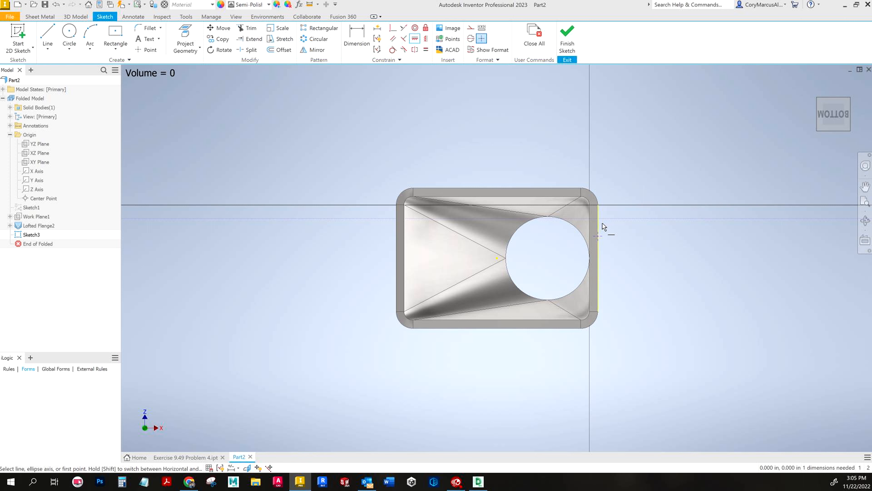
left_click(599, 234)
left_click(497, 258)
right_click(680, 212)
left_click(651, 211)
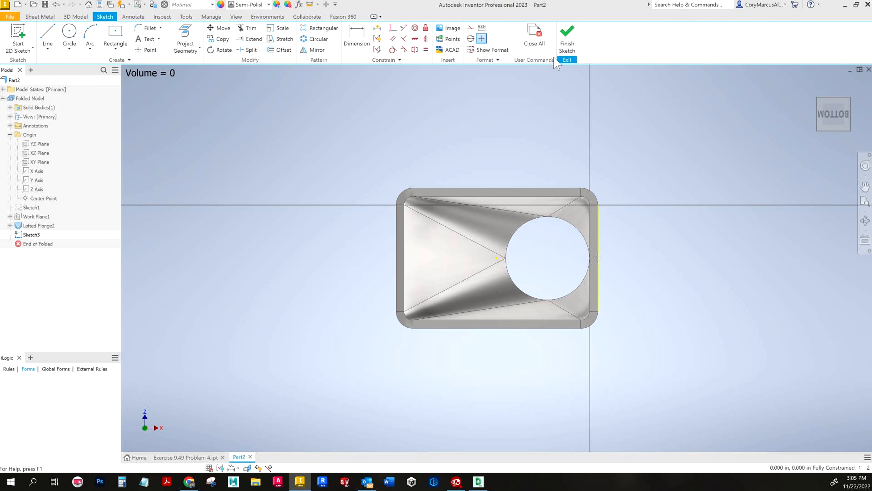
left_click(568, 48)
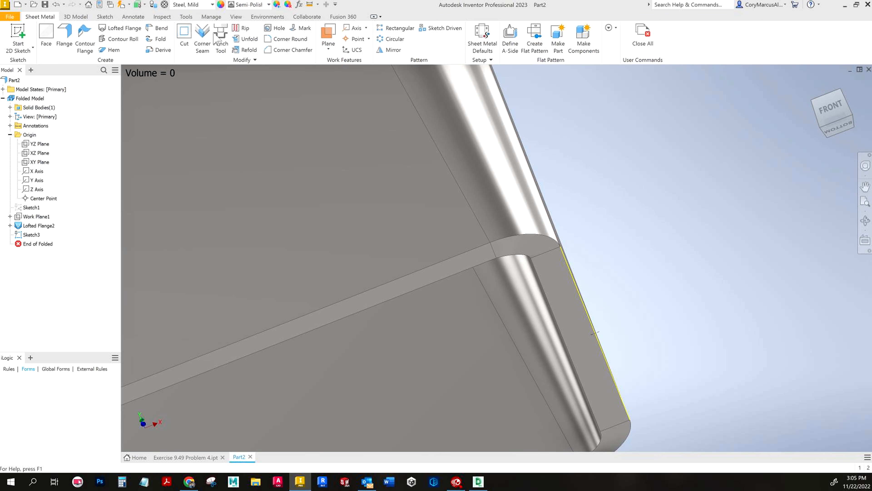
Step: Create a single-point rip through the vertical triangular side face at the sketch point, using the GapSize gap value
left_click(244, 29)
scroll(675, 311, "down", 3)
left_click(526, 232)
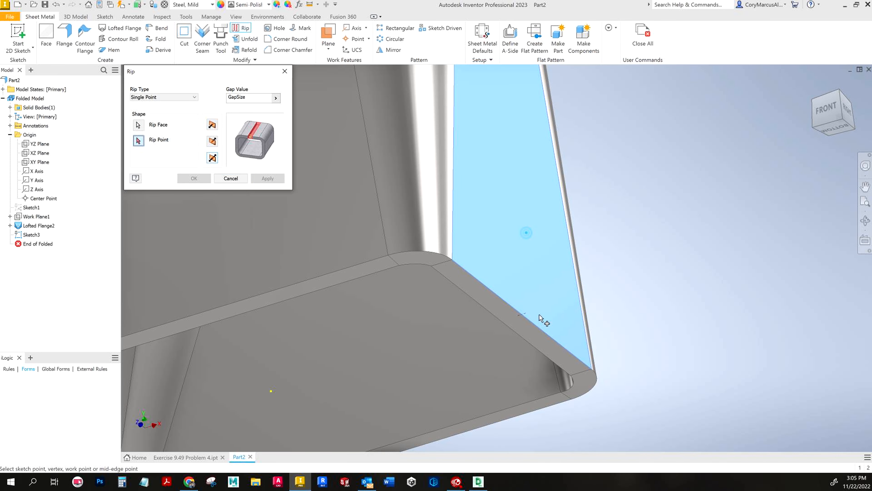
left_click(520, 313)
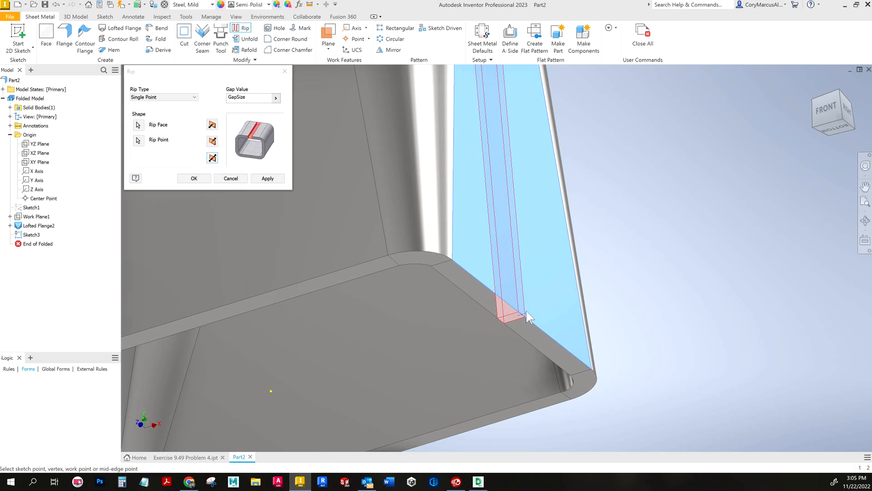
key("F6")
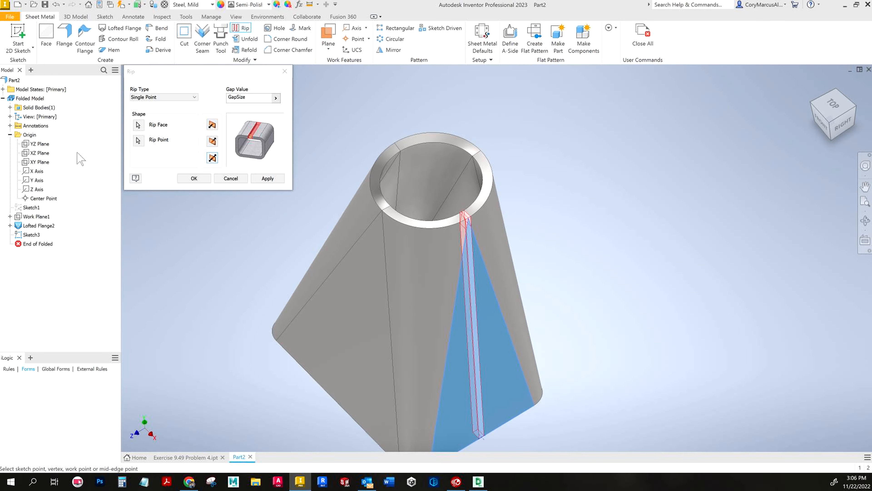
left_click(193, 178)
key("F6")
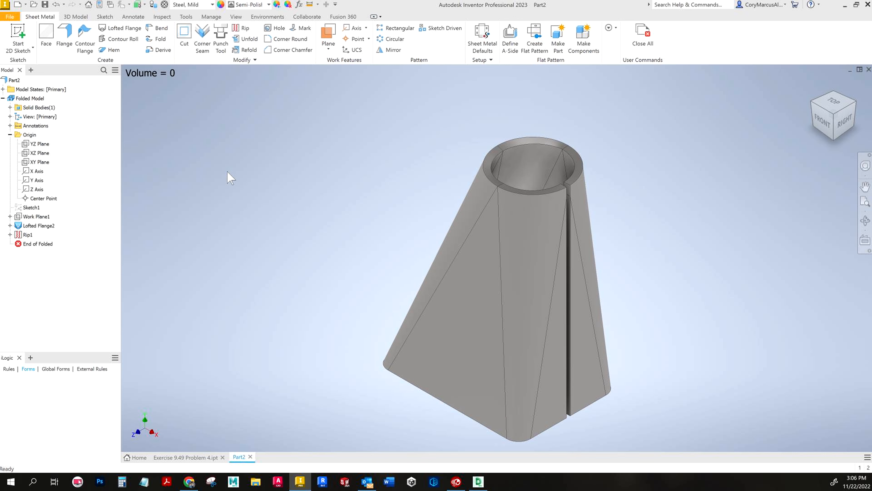
left_click(246, 41)
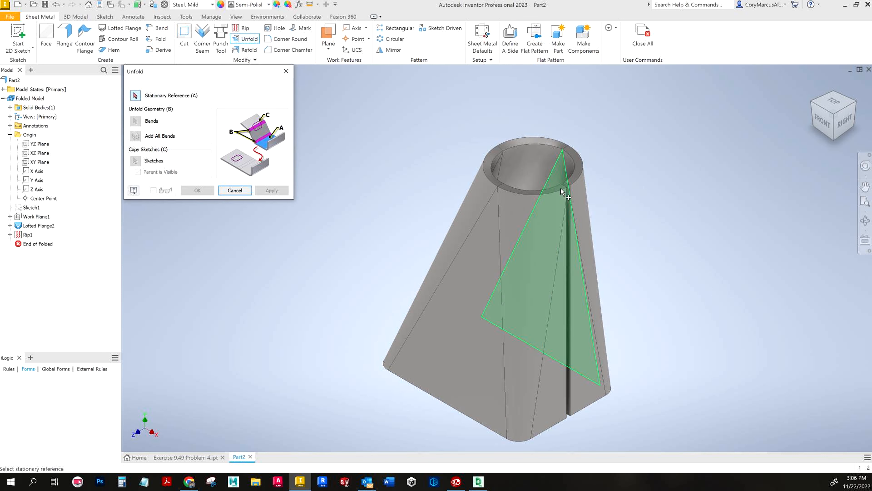
scroll(563, 179, "up", 5)
scroll(556, 160, "down", 5)
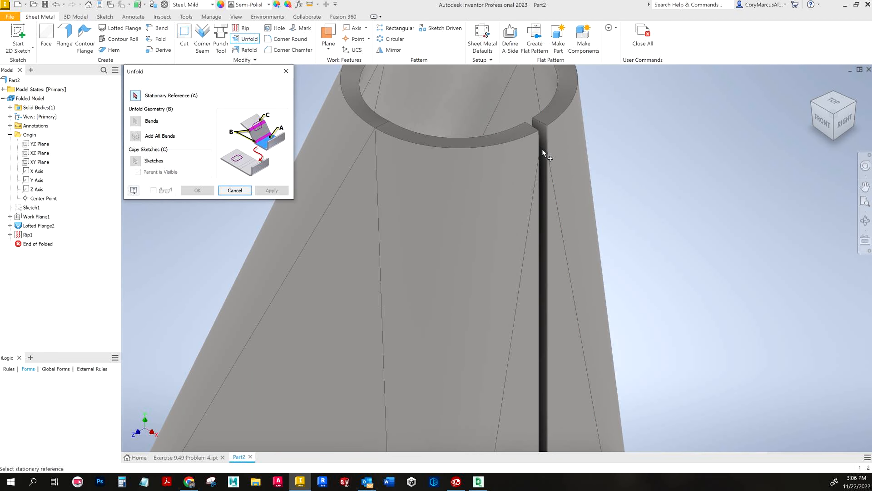
left_click(237, 190)
scroll(356, 205, "down", 3)
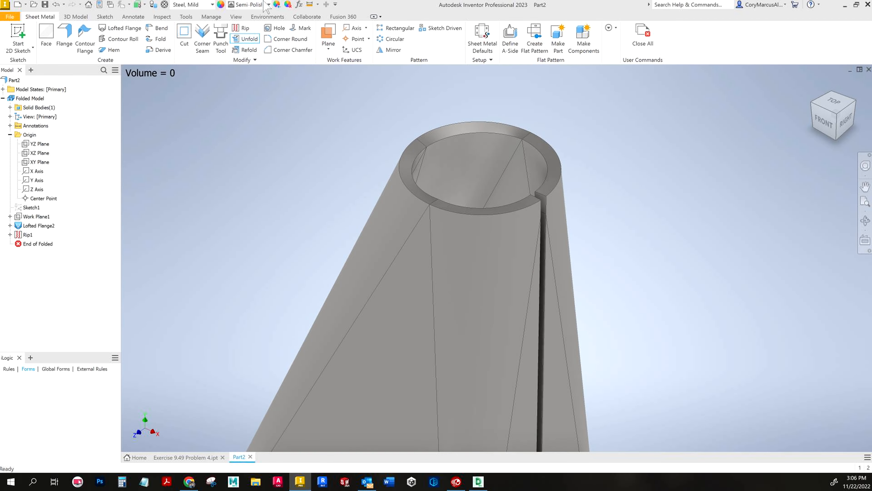
middle_click_drag(353, 199, 290, 185, "shift")
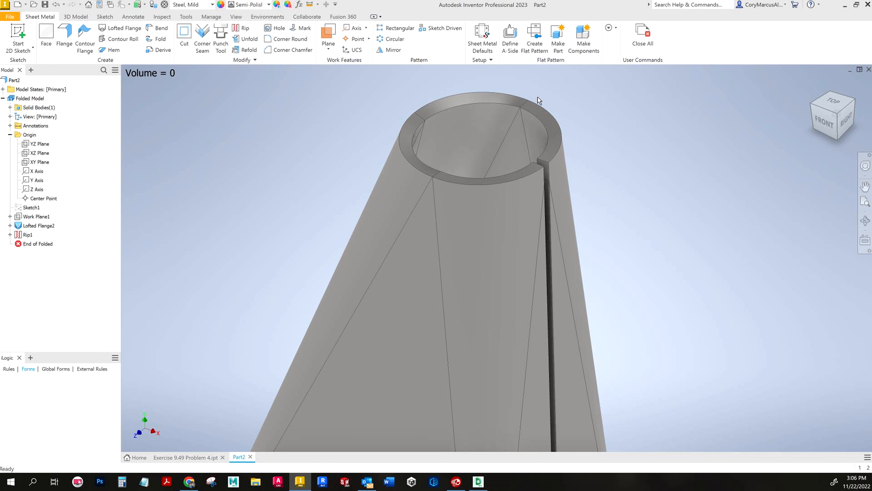
Step: Create the flat pattern of the ripped transition and view it squarely from the front
left_click(534, 35)
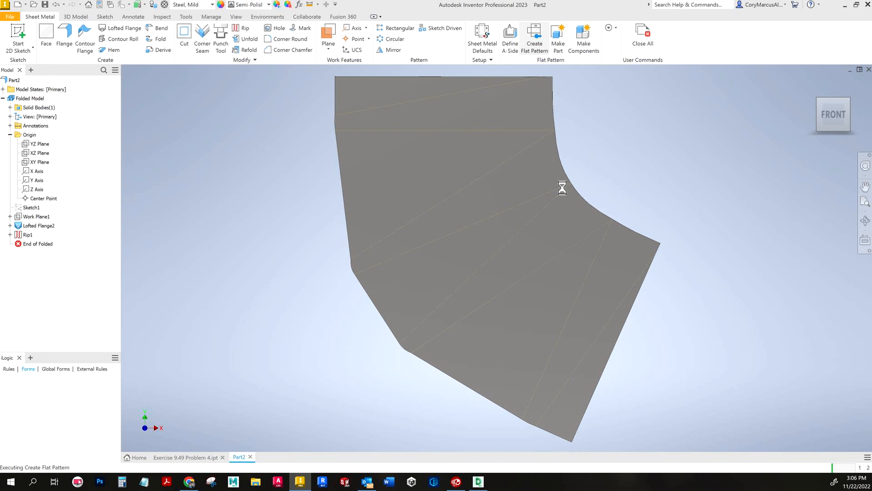
middle_click_drag(583, 296, 564, 291, "shift")
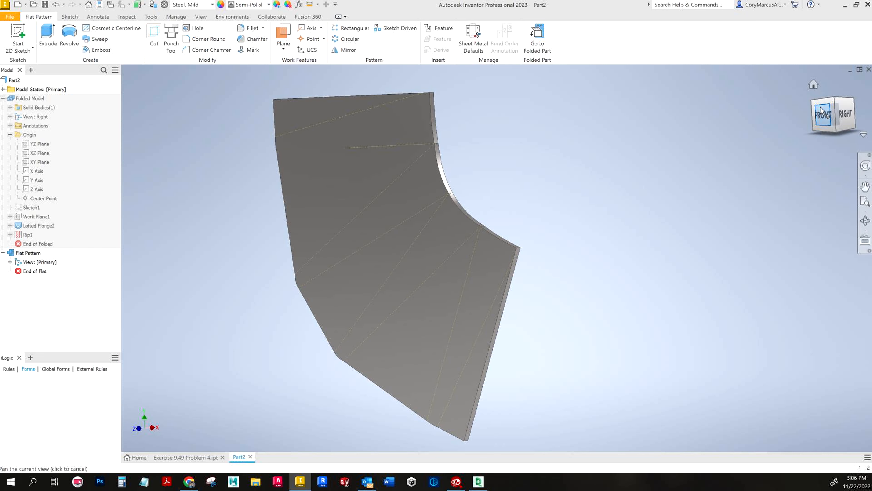
left_click(826, 116)
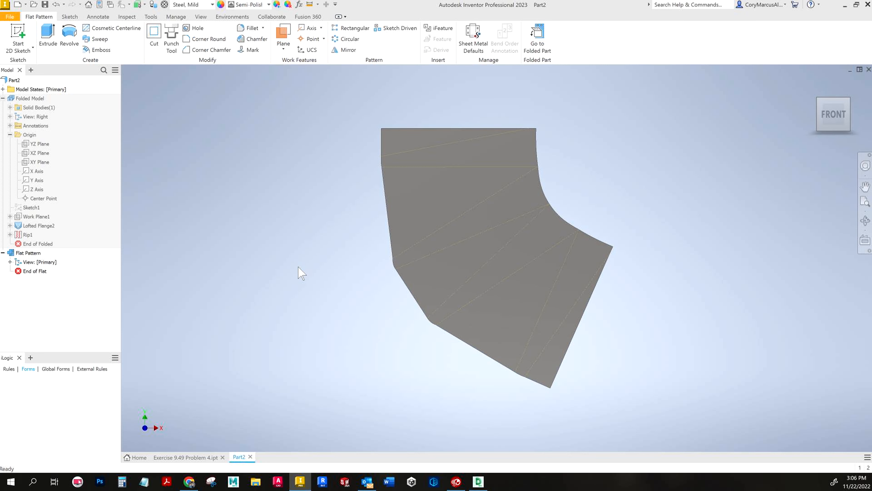